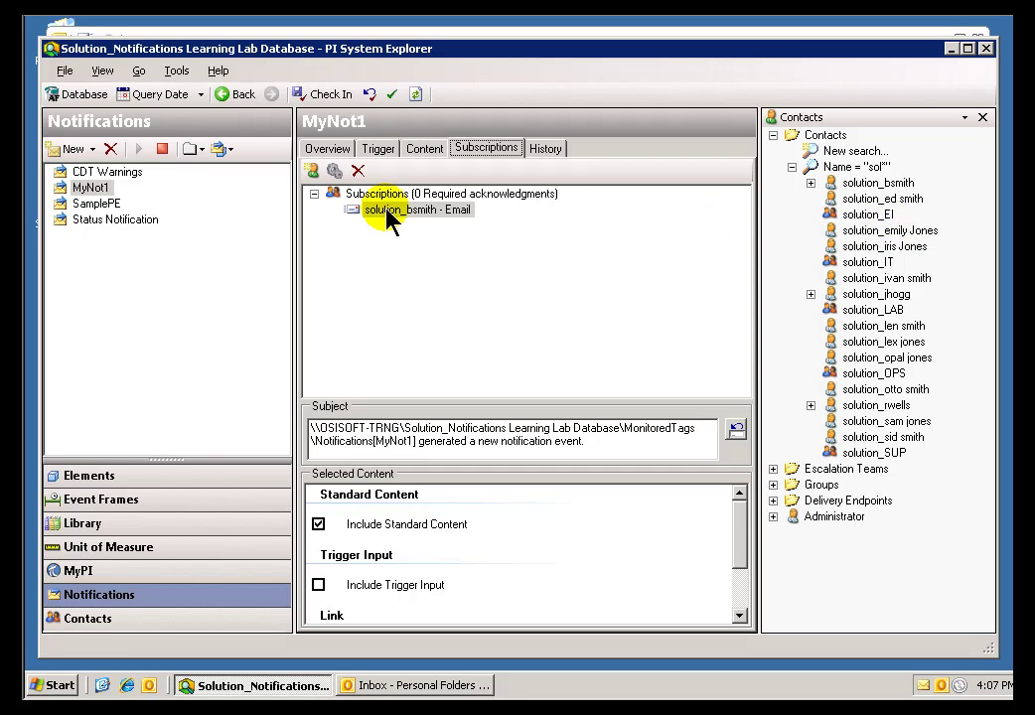
Step: Review MyNot1's overview, trigger, content and subscriptions tabs
left_click(328, 151)
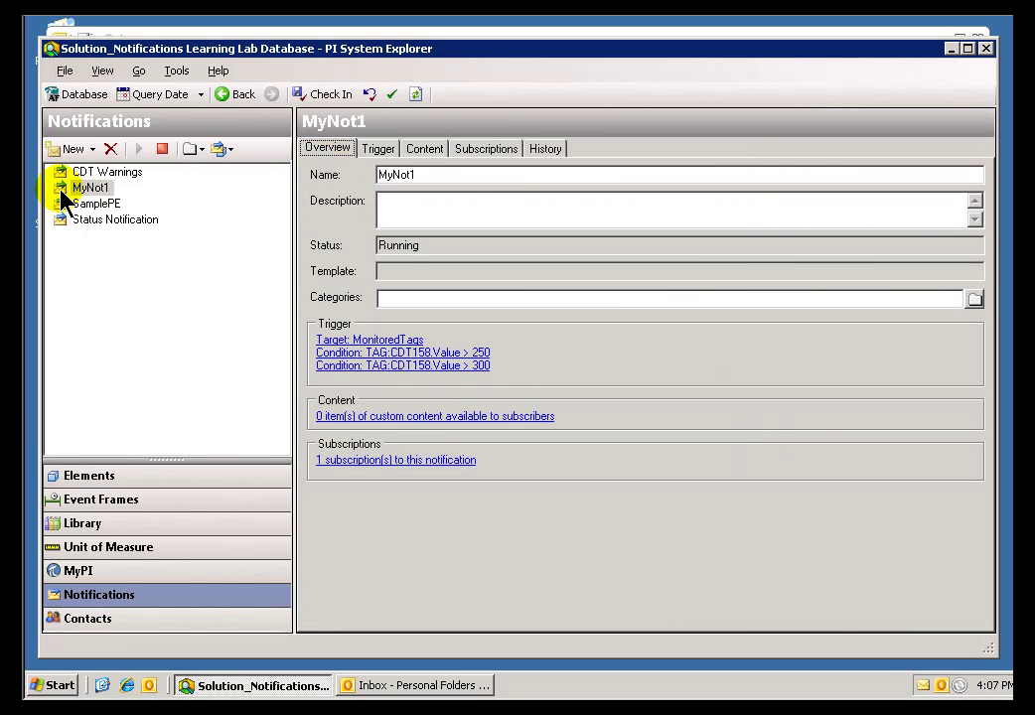
left_click(380, 151)
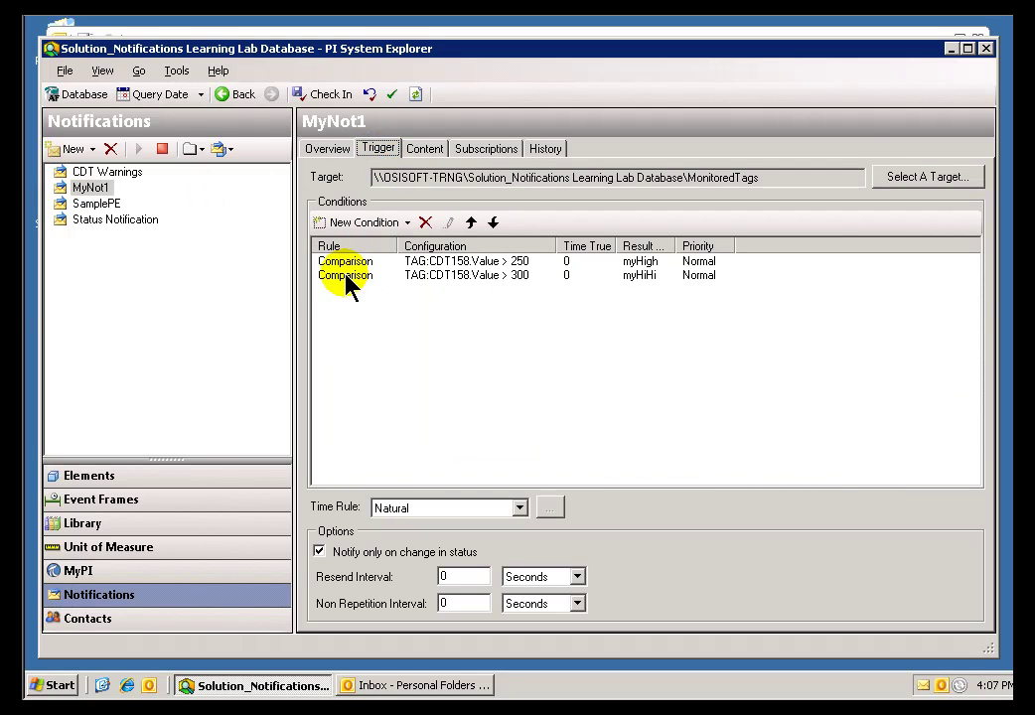
left_click(427, 148)
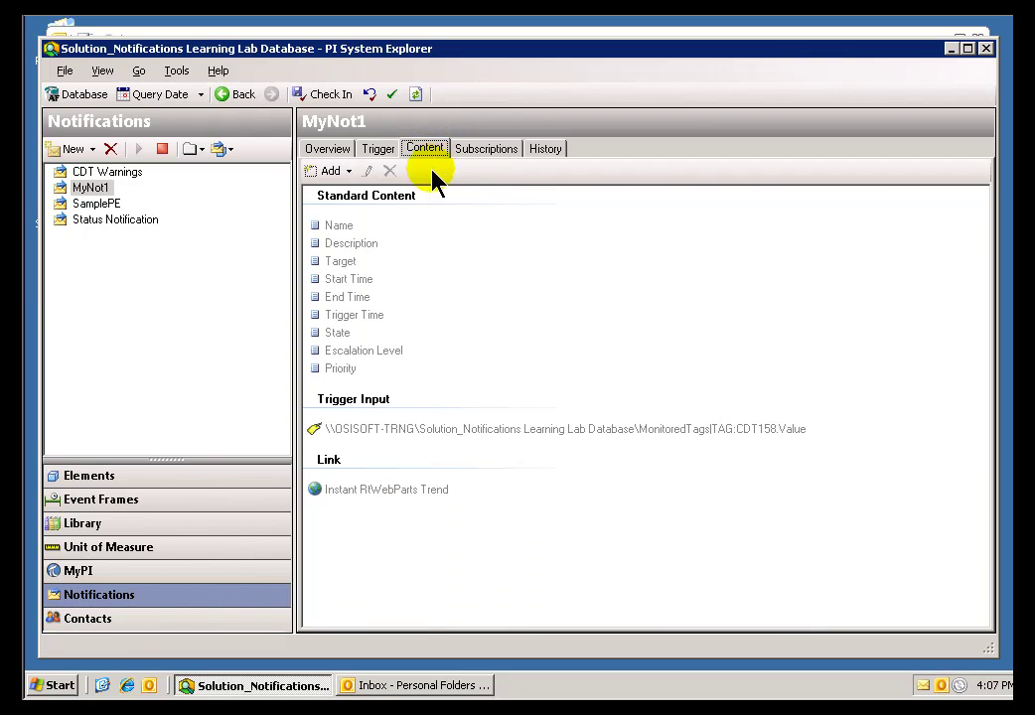
left_click(483, 161)
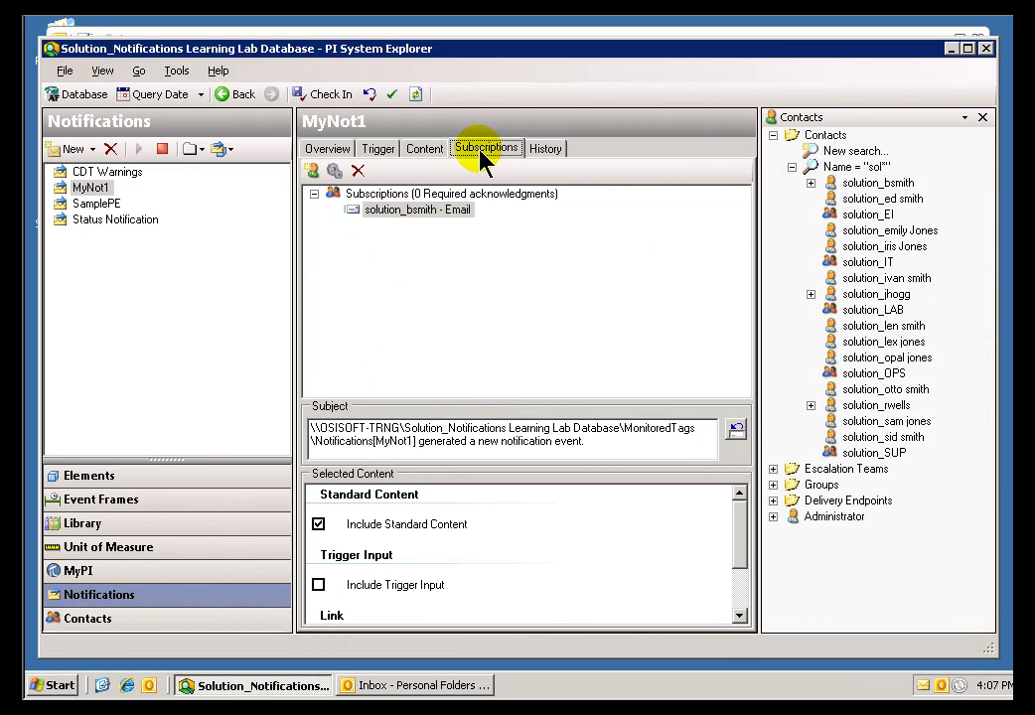
Step: Unsubscribe the existing email subscription from MyNot1
right_click(364, 209)
left_click(425, 222)
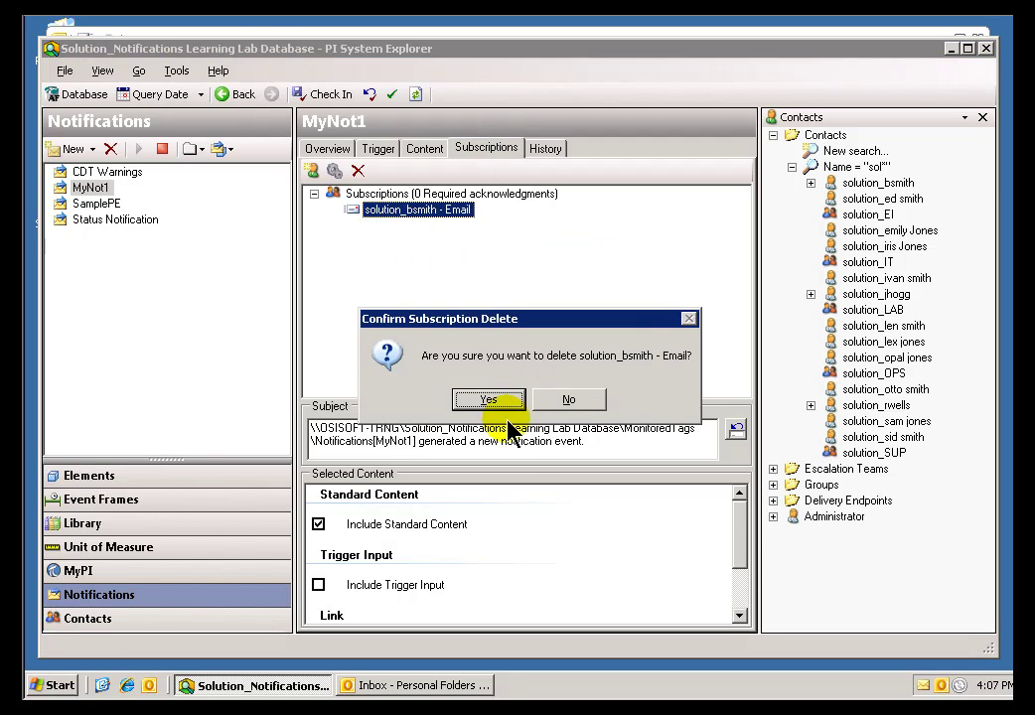
left_click(474, 397)
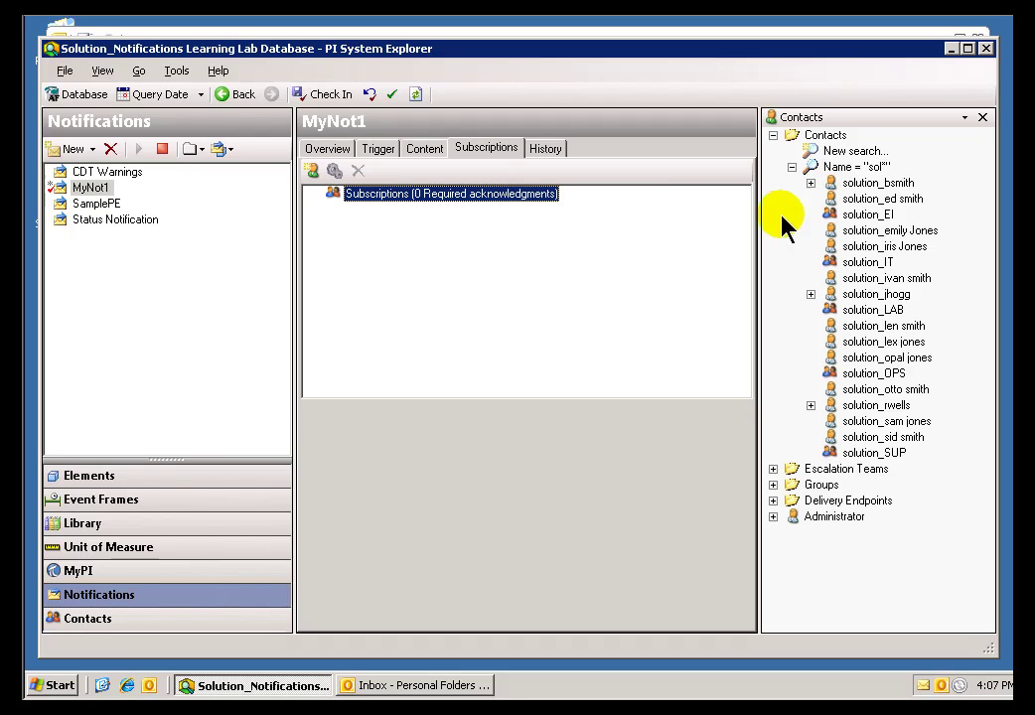
Step: Search contacts for 'solu*' and subscribe the first contact's Email endpoint
left_click(312, 174)
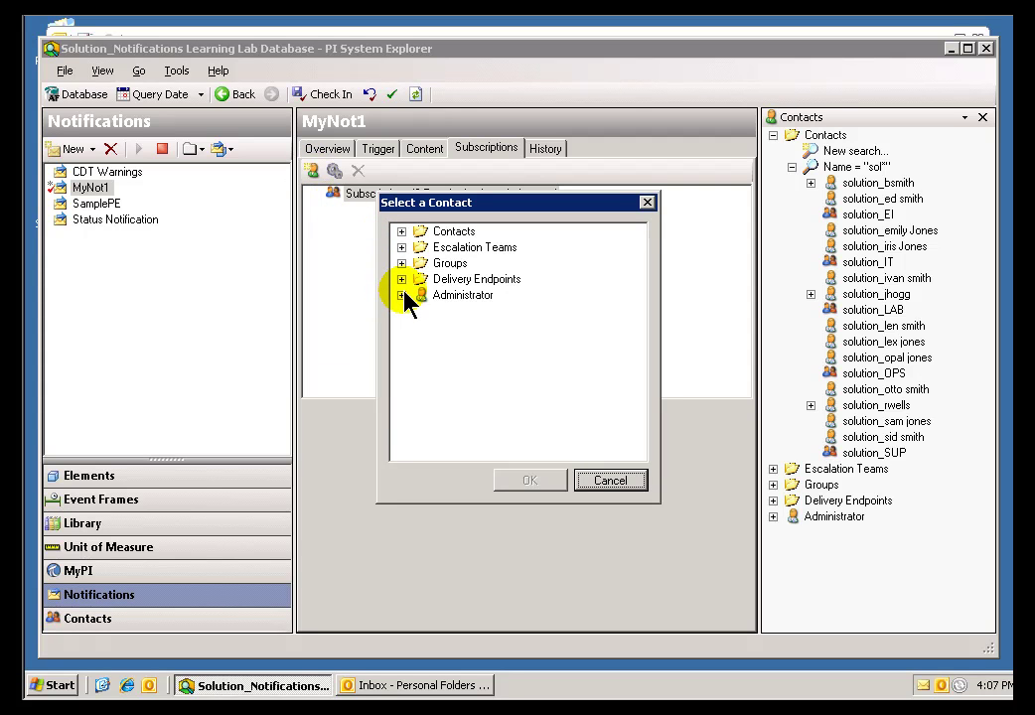
left_click(401, 231)
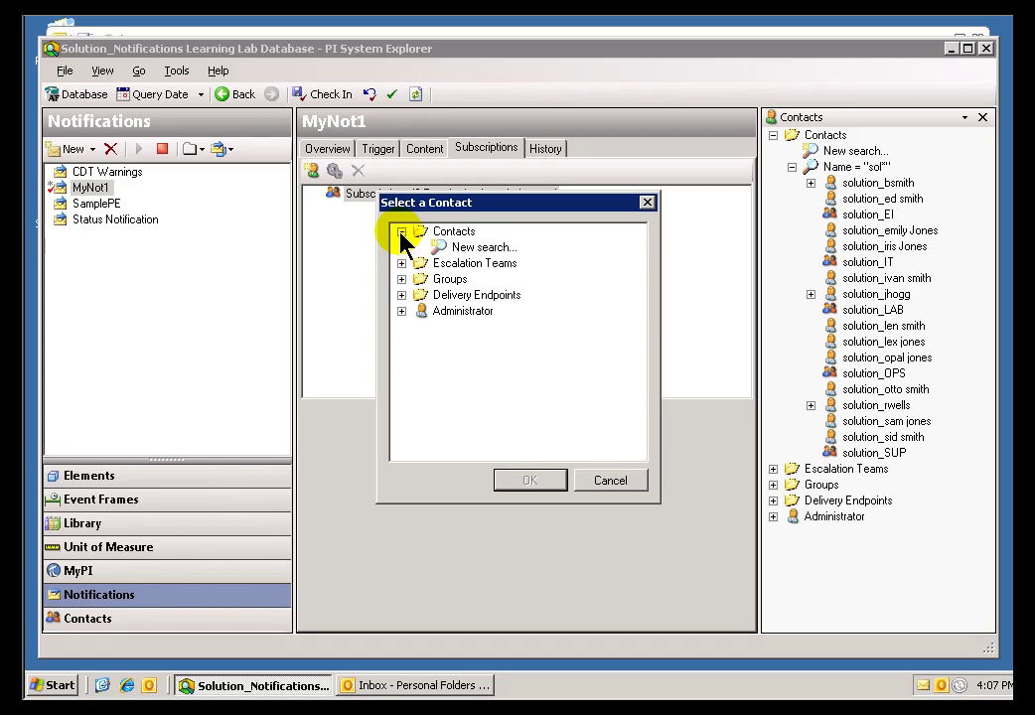
double_click(455, 248)
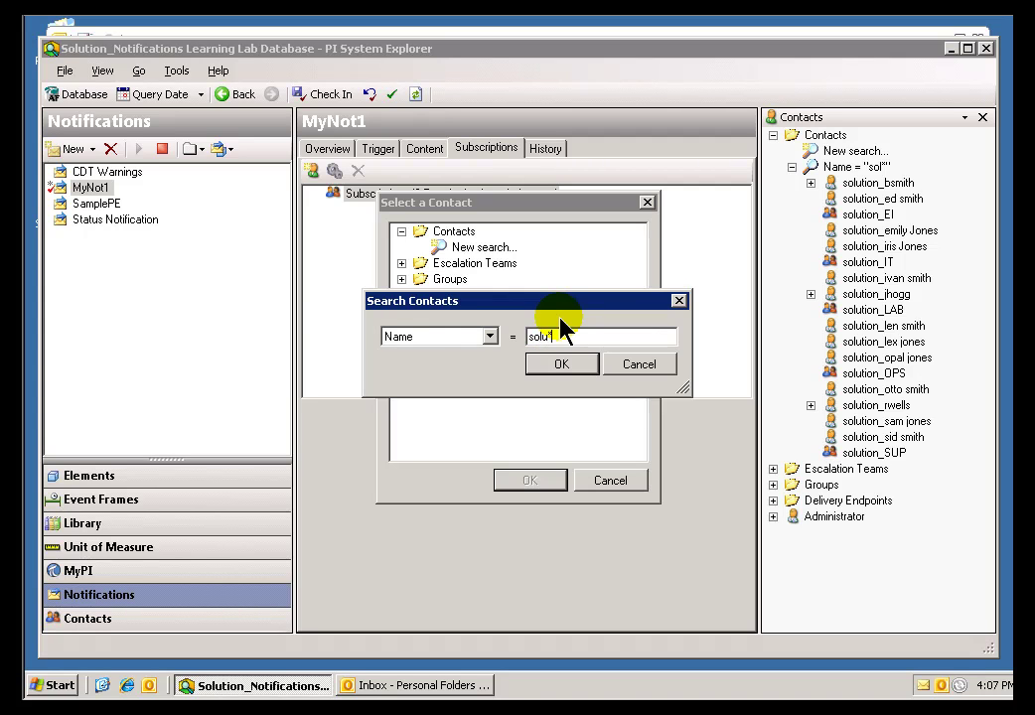
left_click(562, 363)
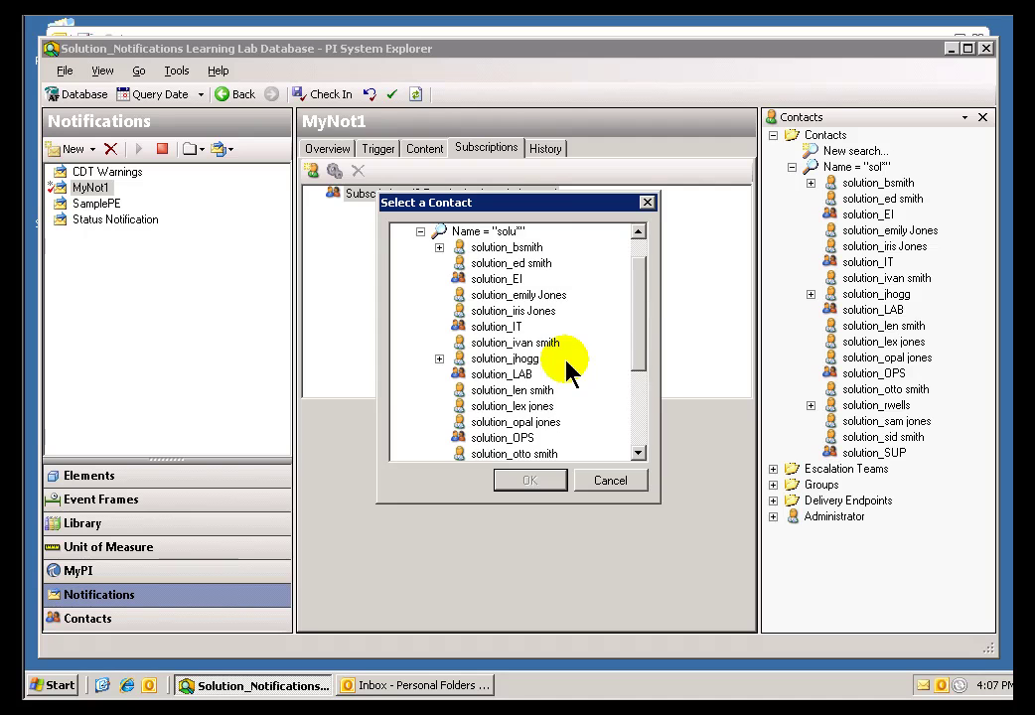
mouse_move(640, 302)
left_mouse_down()
mouse_move(634, 405)
mouse_move(646, 288)
left_mouse_up()
left_click(439, 264)
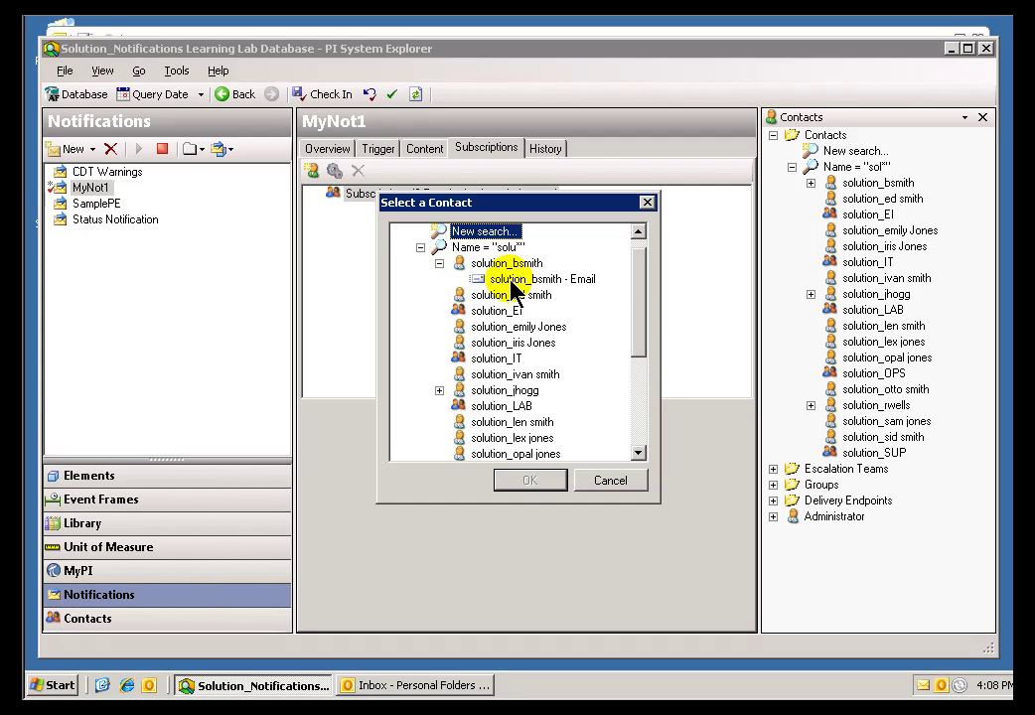
left_click(505, 280)
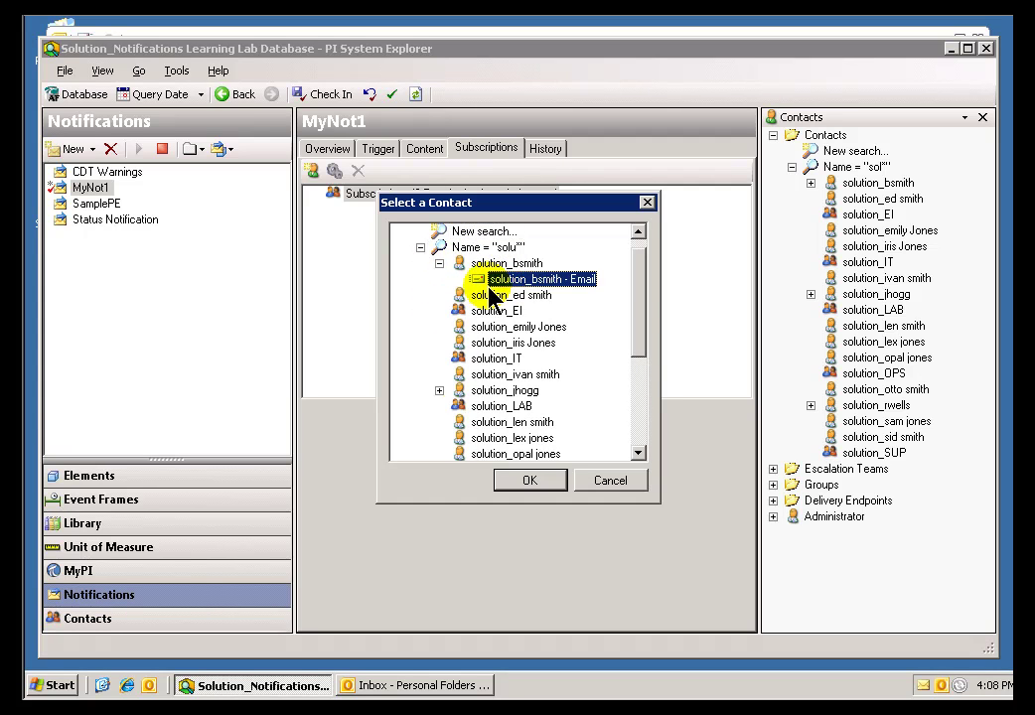
left_click(440, 391)
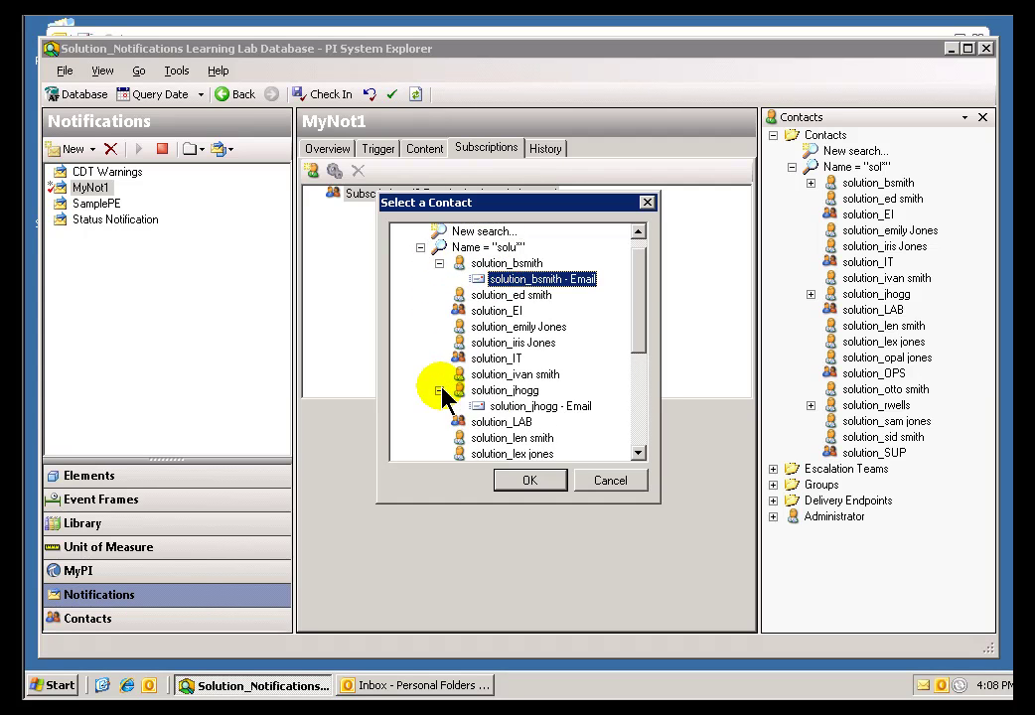
left_click(514, 409)
left_click(515, 280)
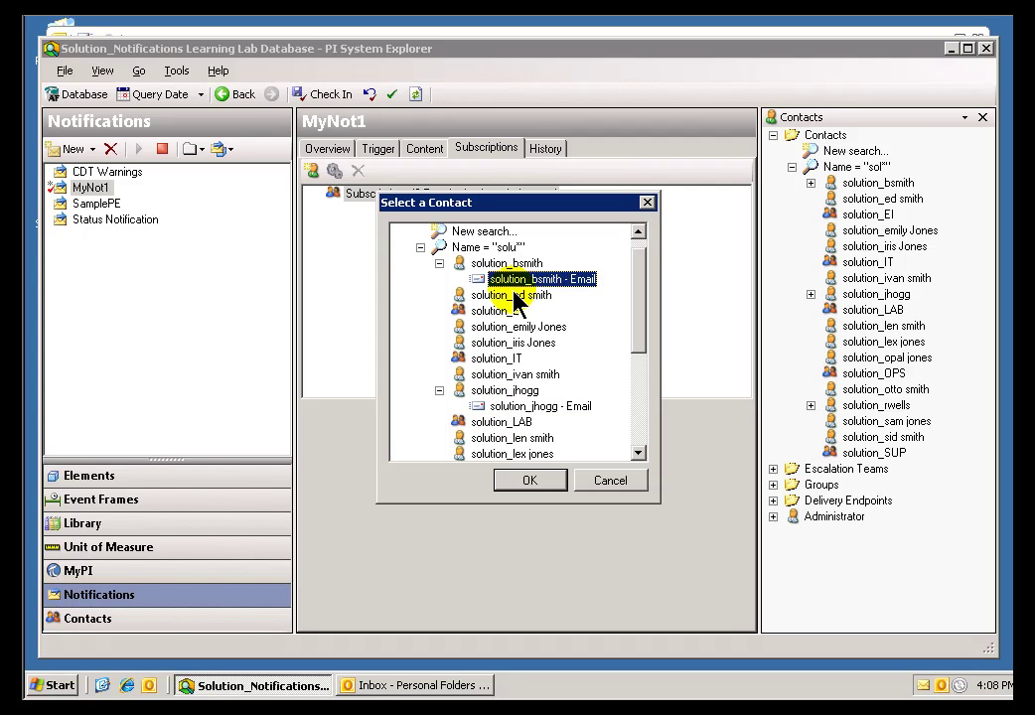
left_click(529, 480)
Step: Search contacts for 'sol*' and subscribe the second contact's Email endpoint
left_click(311, 171)
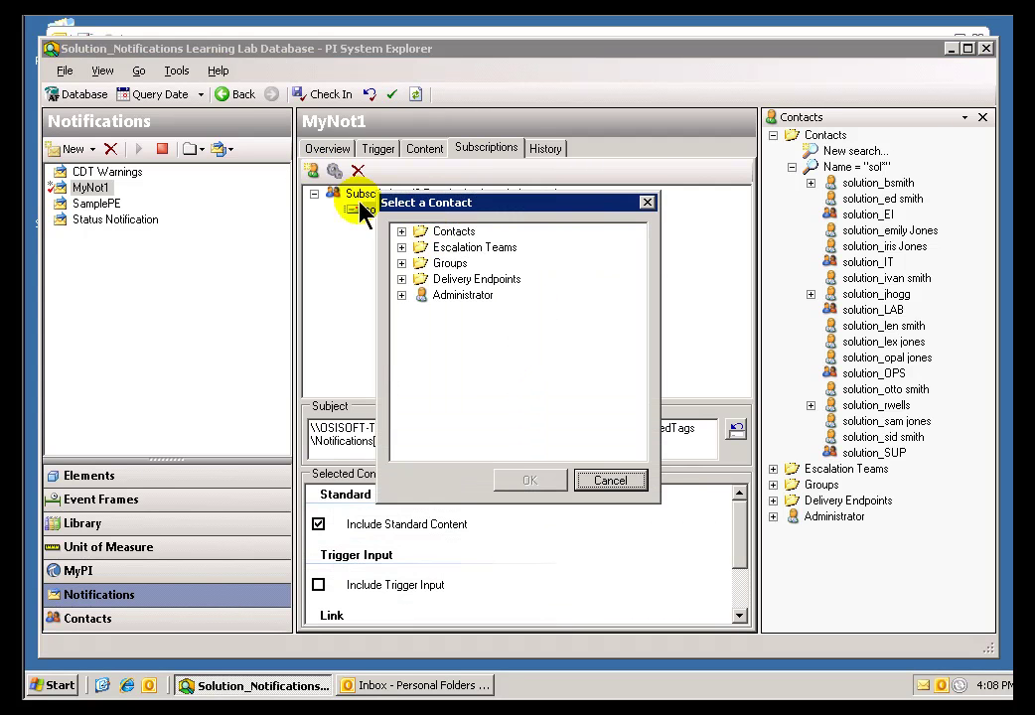
left_click(401, 231)
double_click(439, 247)
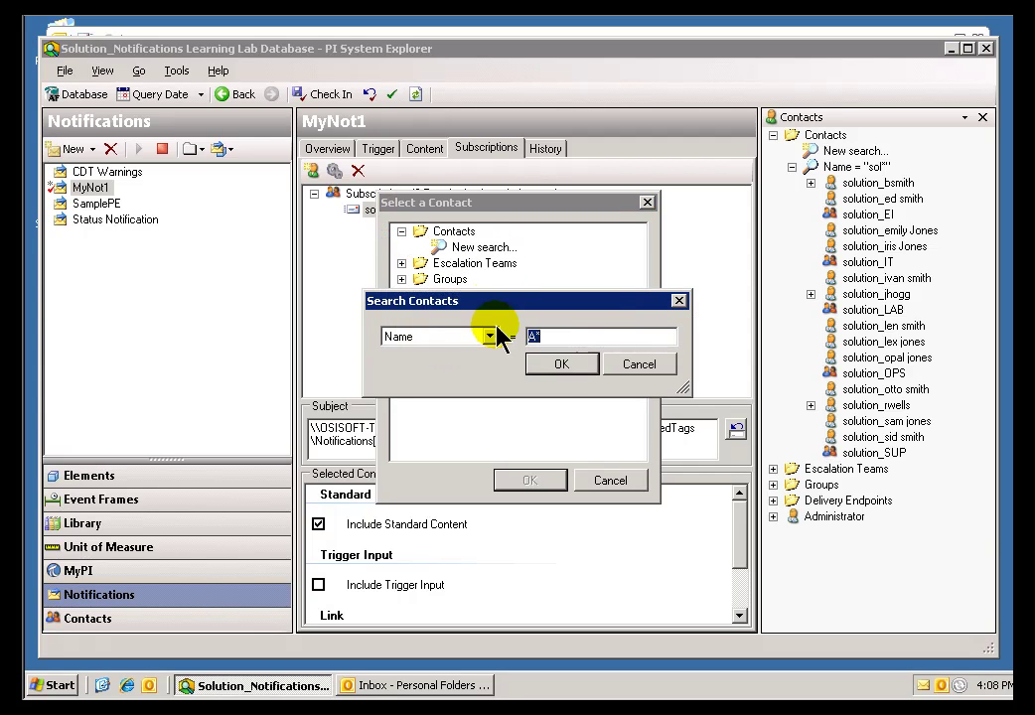
left_click(563, 367)
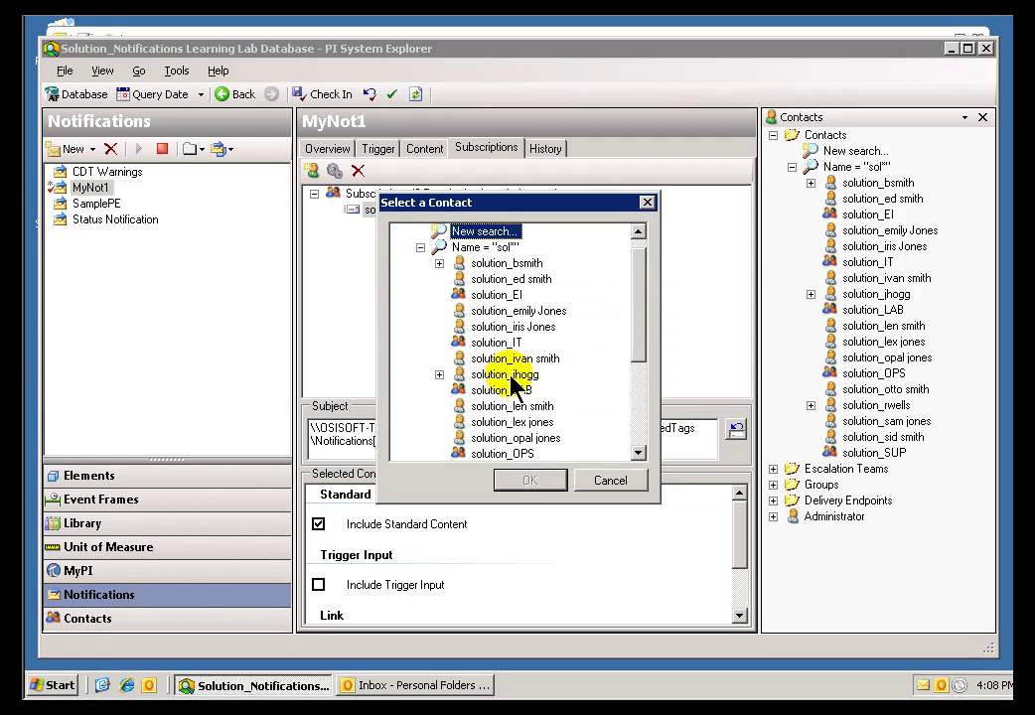
left_click(439, 376)
left_click(511, 394)
left_click(530, 482)
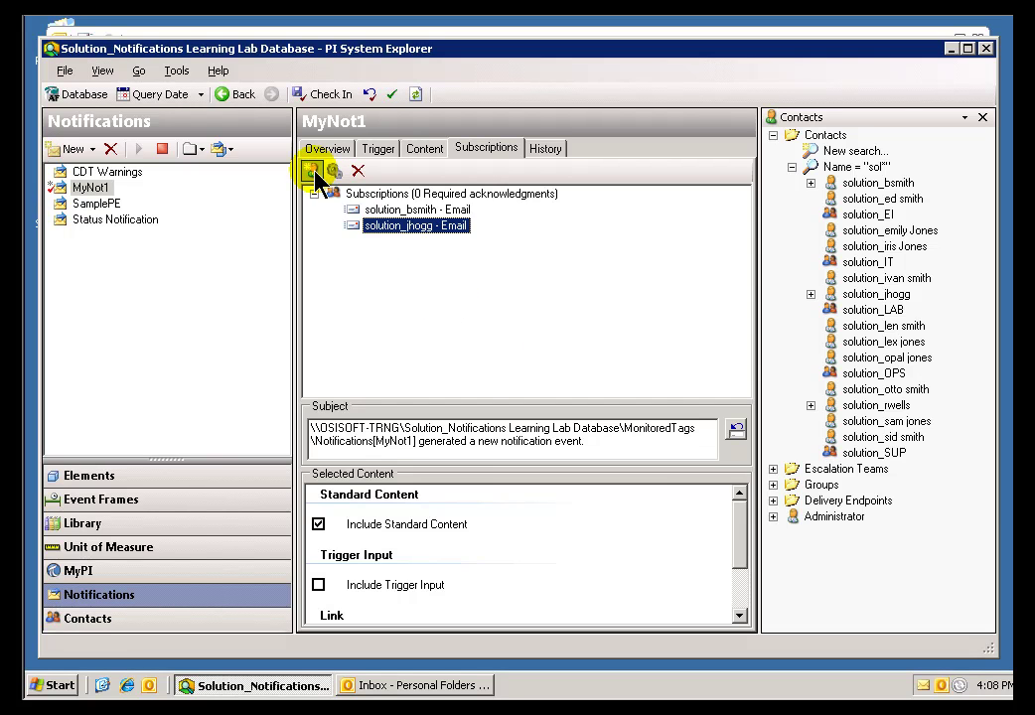
left_click(310, 171)
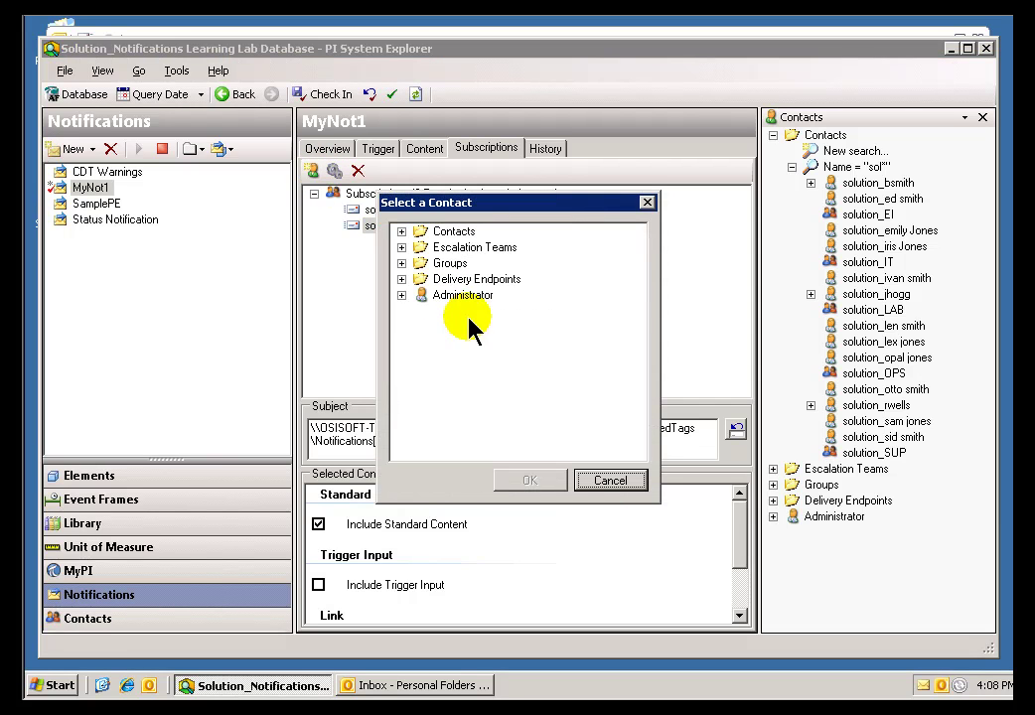
left_click(402, 280)
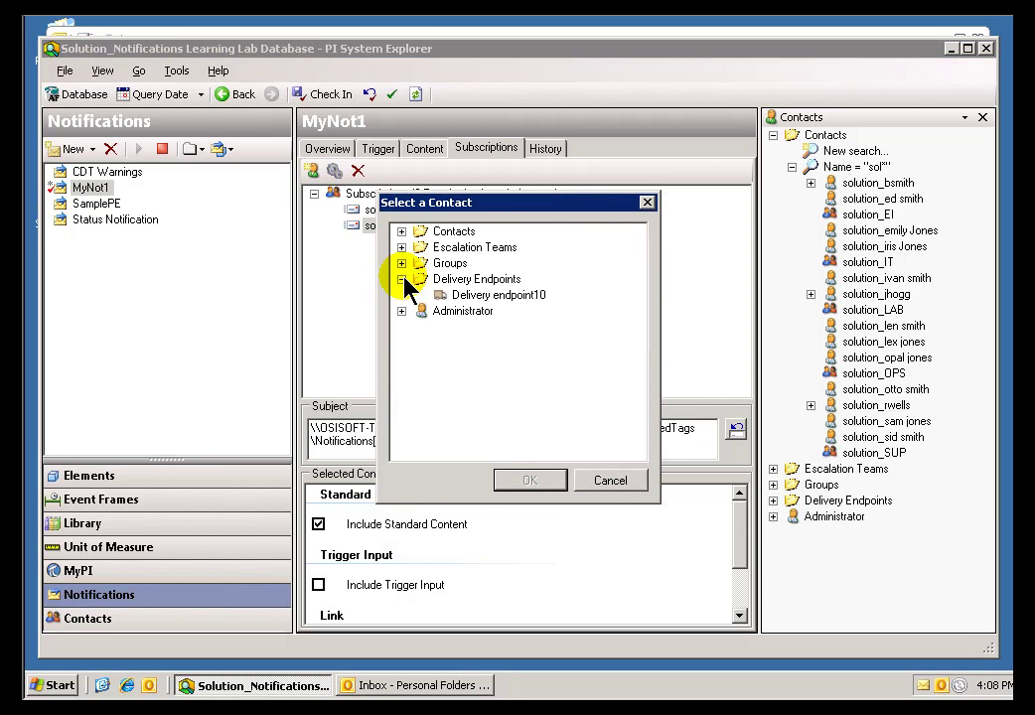
left_click(471, 298)
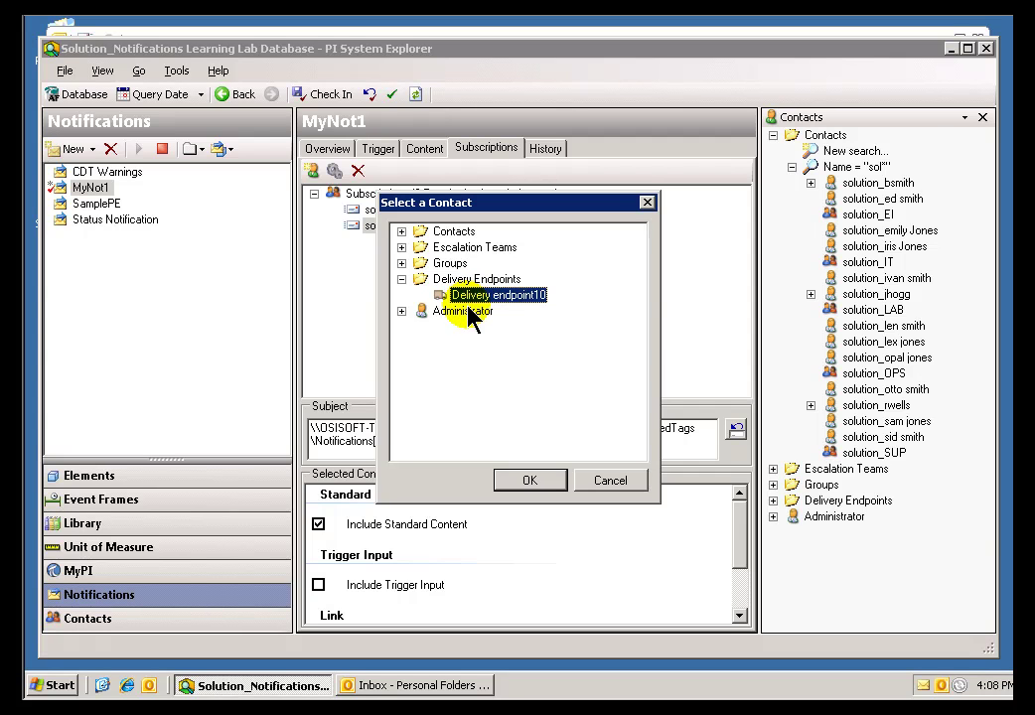
left_click(402, 265)
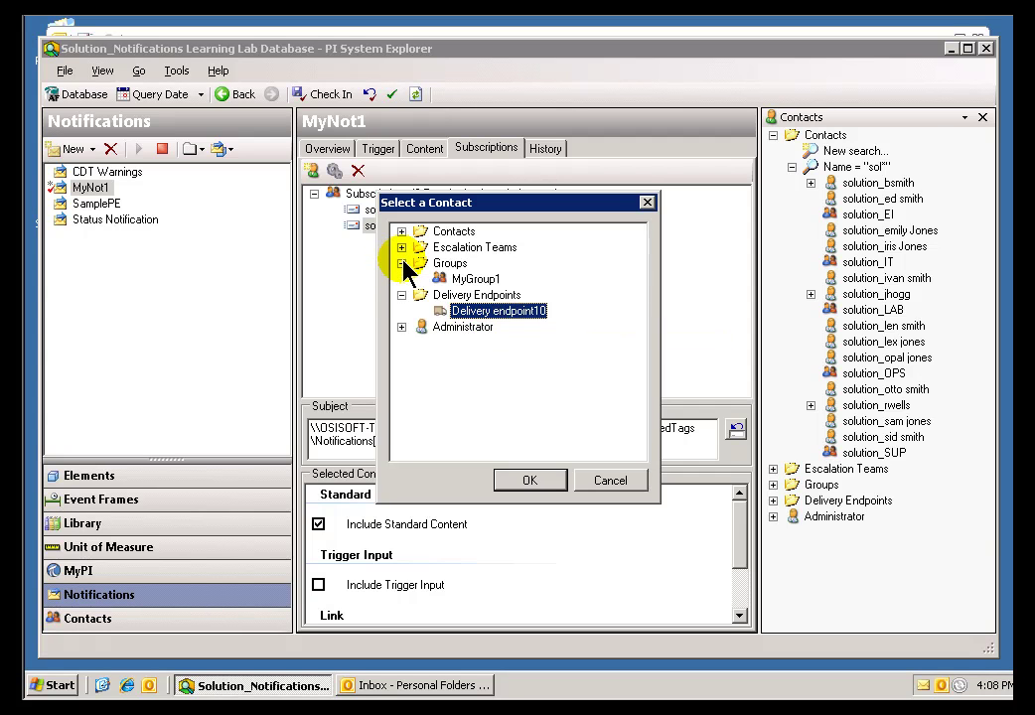
left_click(402, 247)
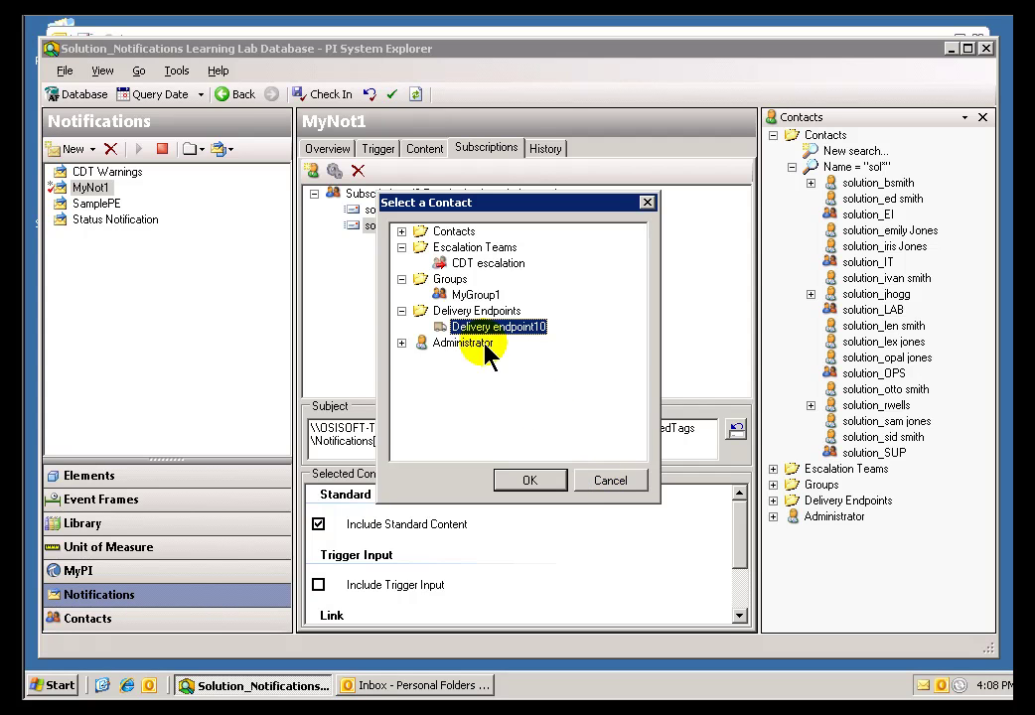
left_click(600, 481)
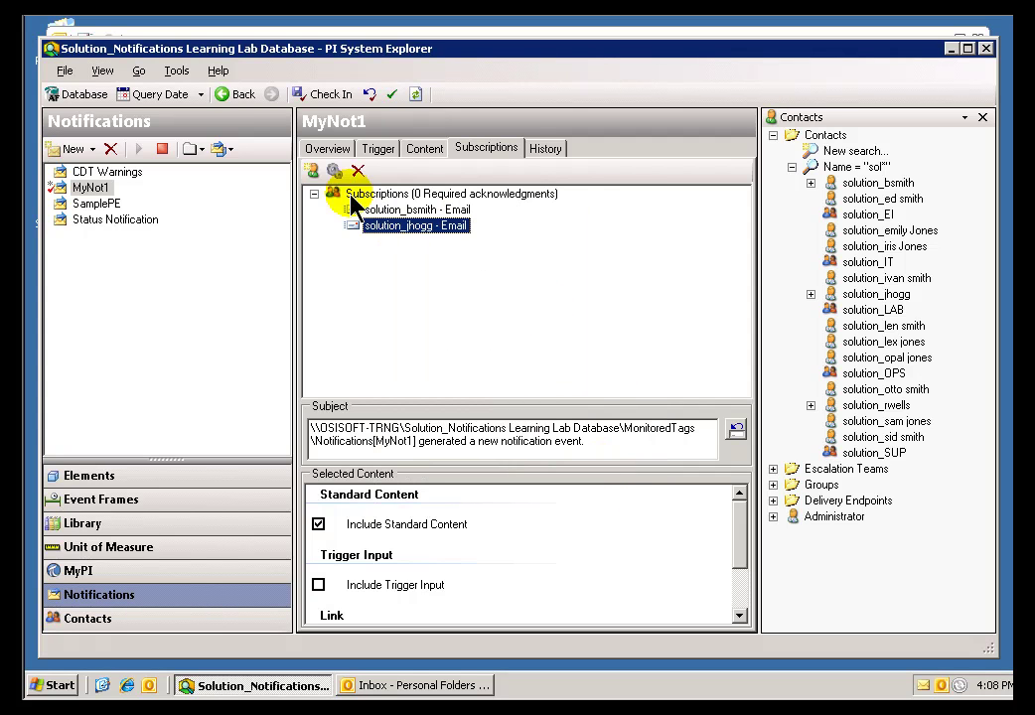
left_click(309, 172)
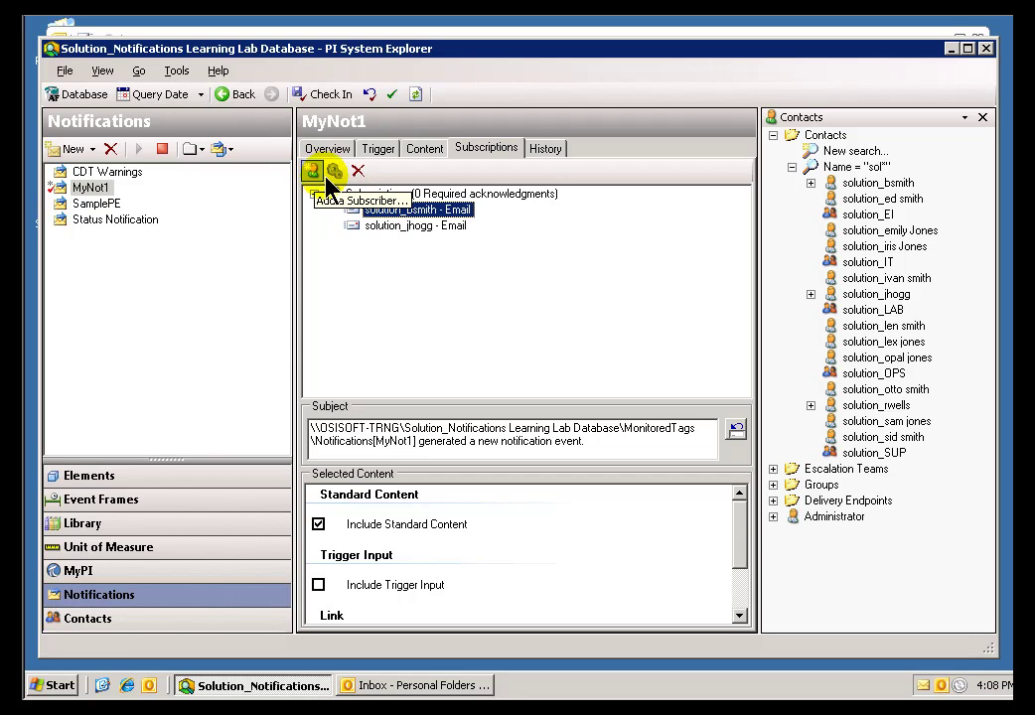
Step: Drag the third sol* contact's Email endpoint onto MyNot1's subscriptions list
left_click(845, 167)
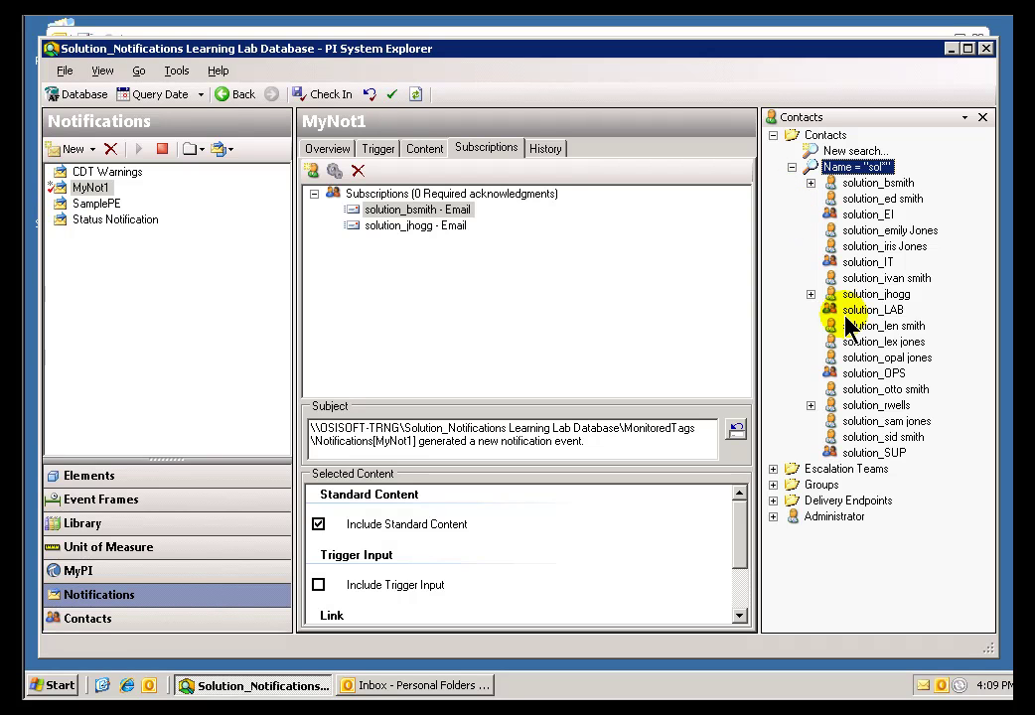
left_click(812, 406)
left_click(887, 422)
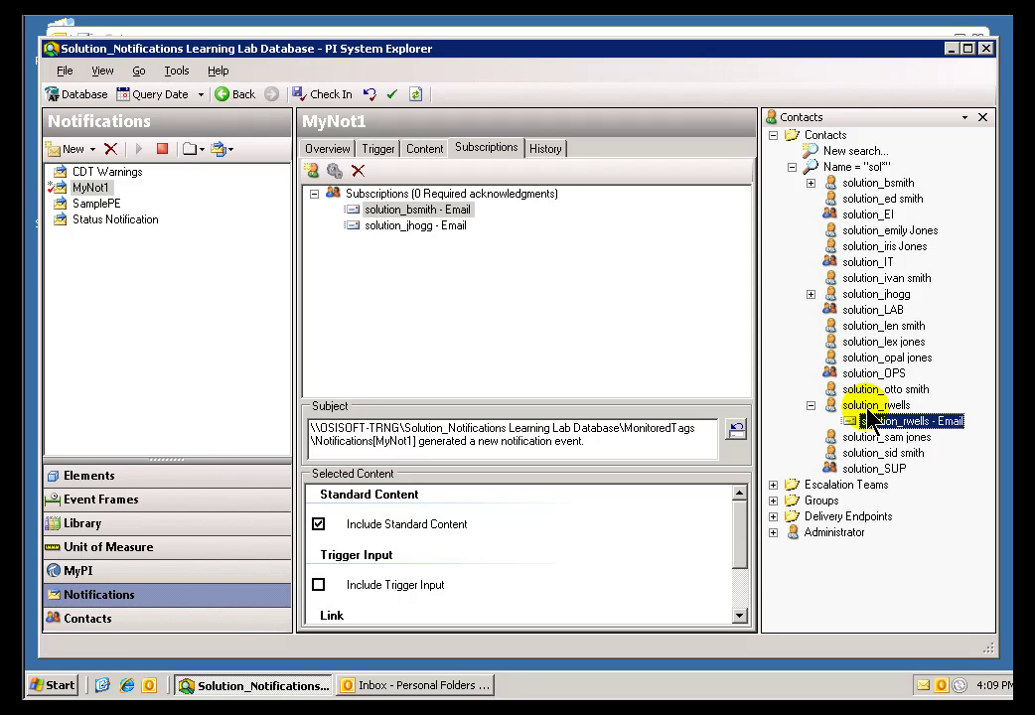
left_click(875, 406)
left_click(889, 422)
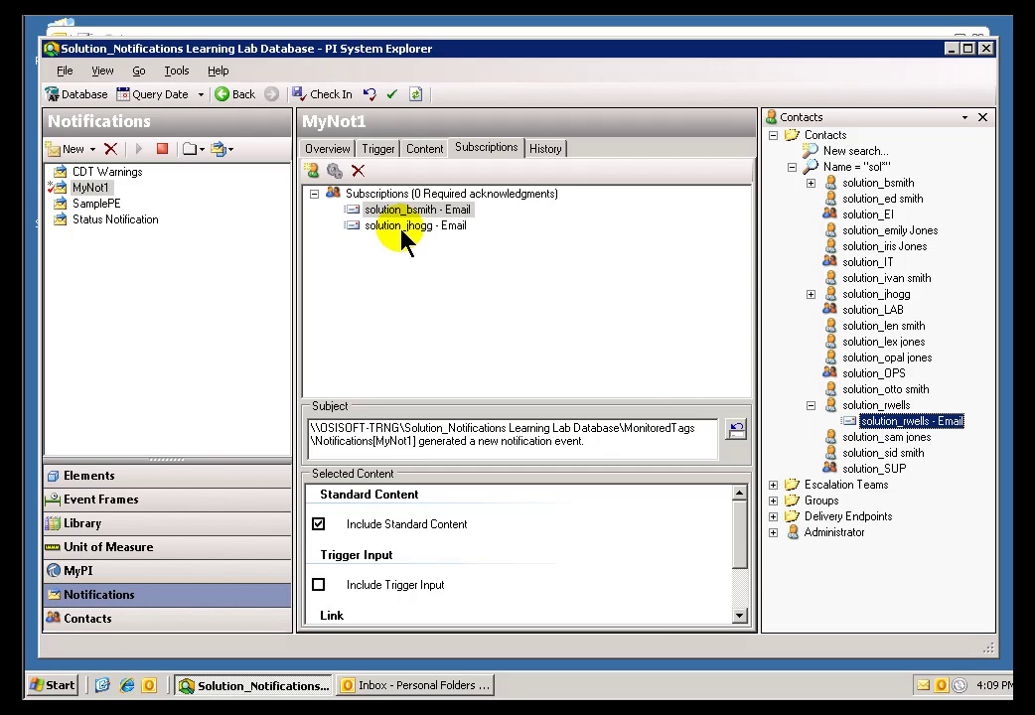
left_click_drag(398, 233, 398, 233)
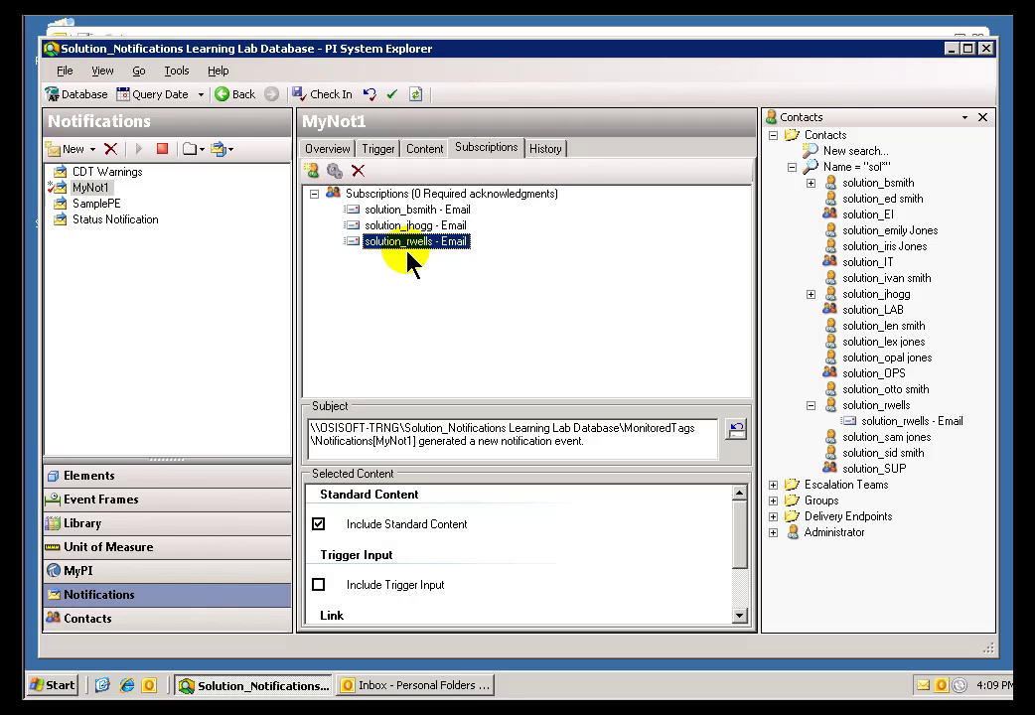
Step: Inspect delivery options of the last and first email subscriptions without changing them
right_click(390, 243)
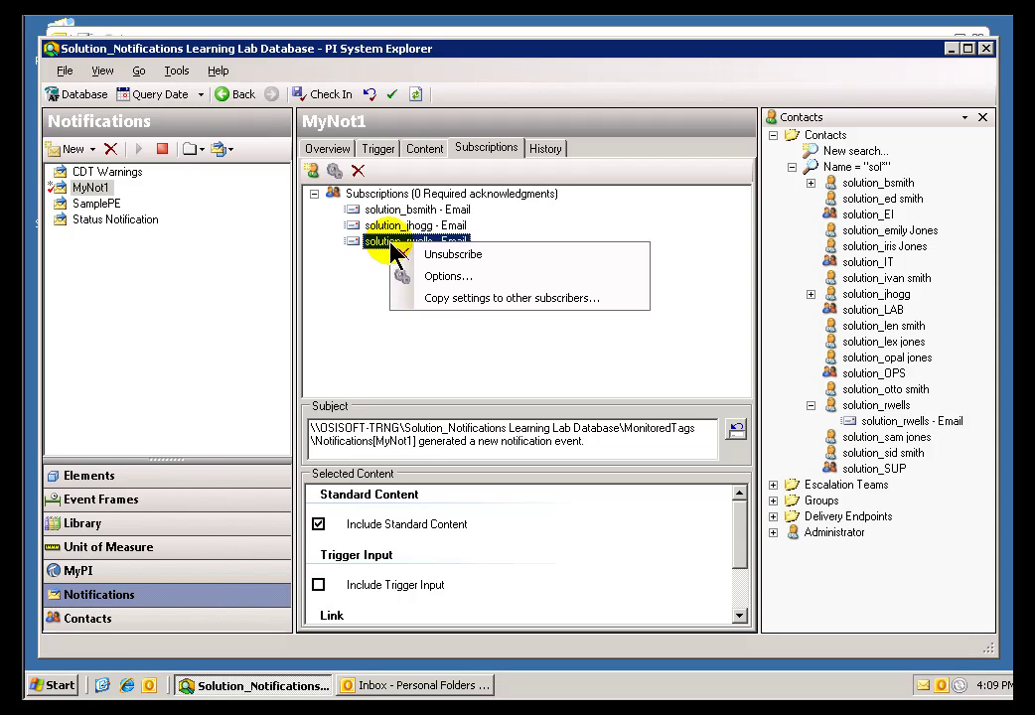
left_click(440, 277)
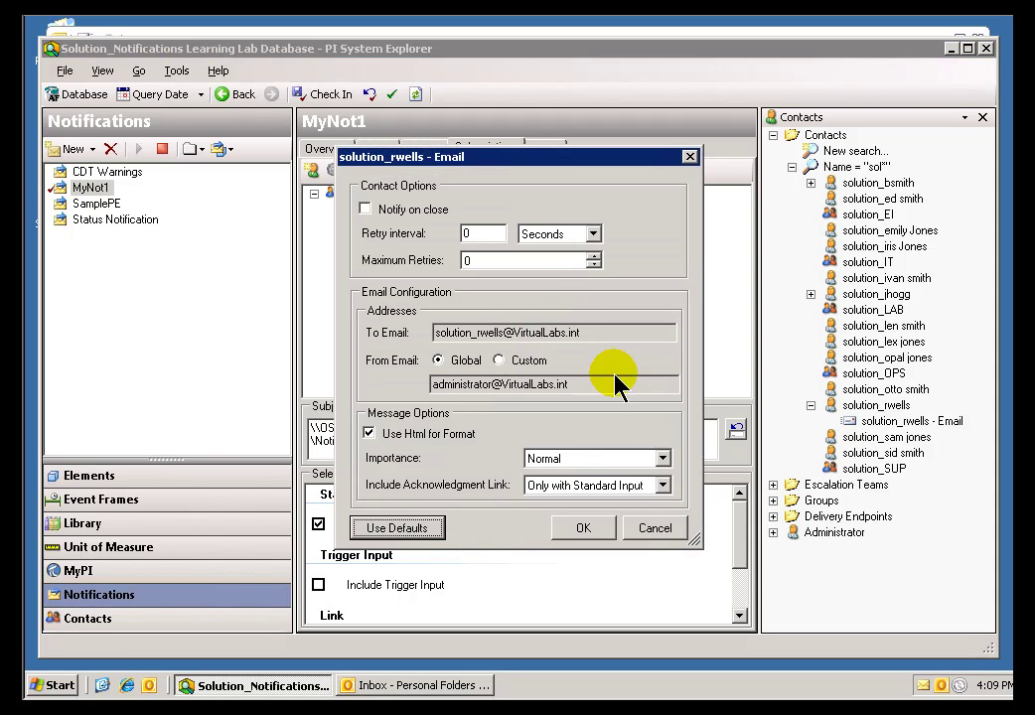
left_click(655, 529)
left_click(387, 211)
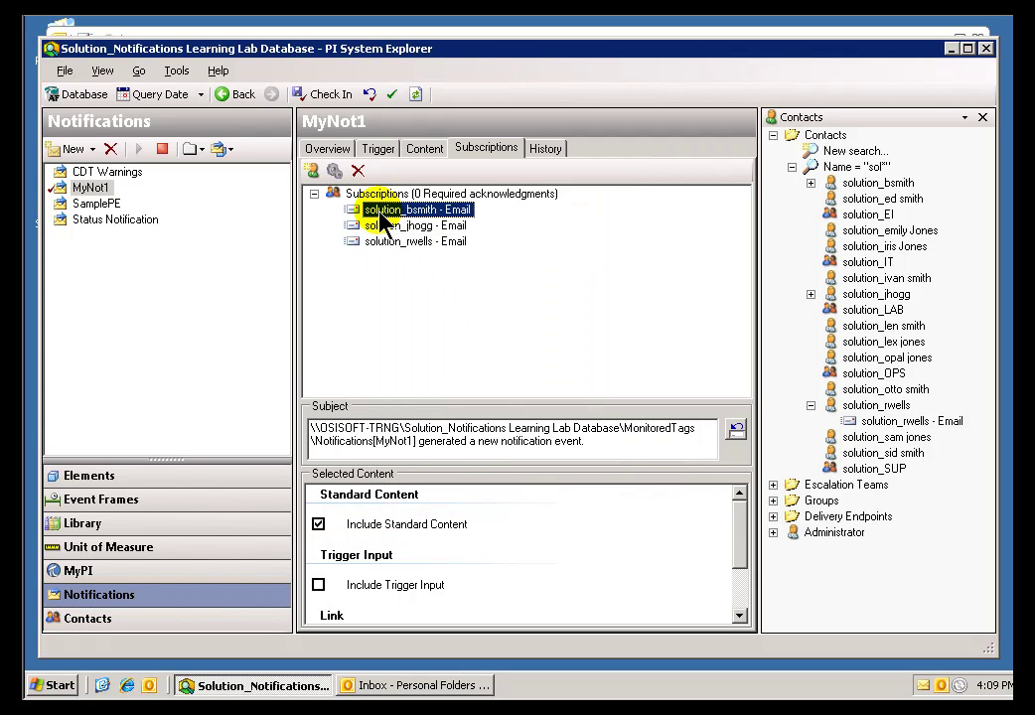
right_click(356, 210)
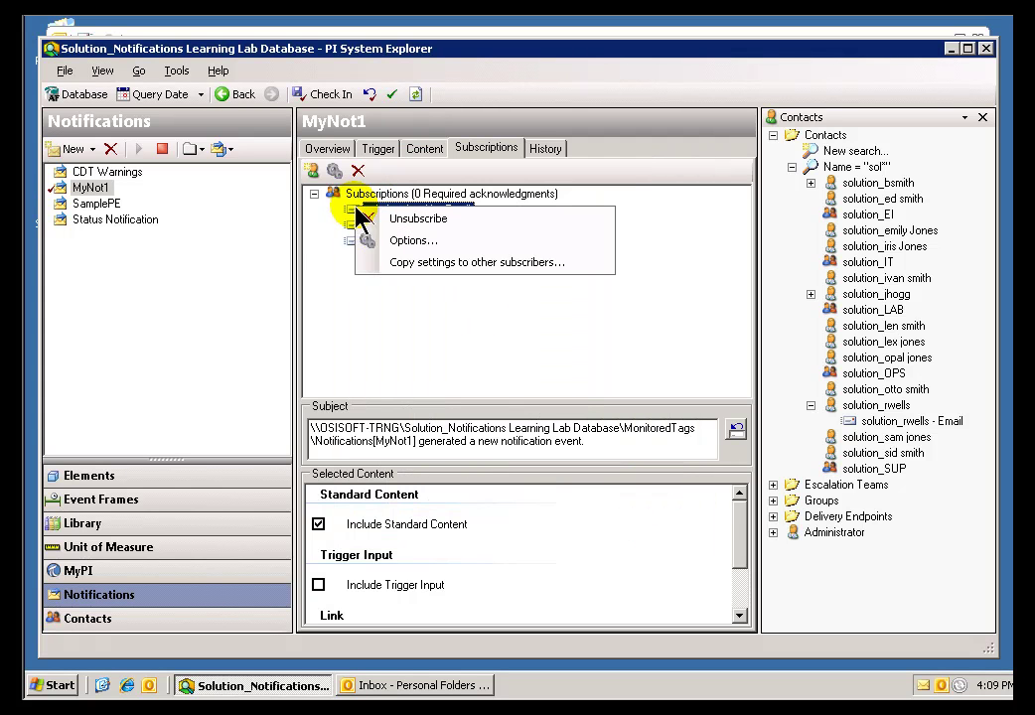
left_click(409, 246)
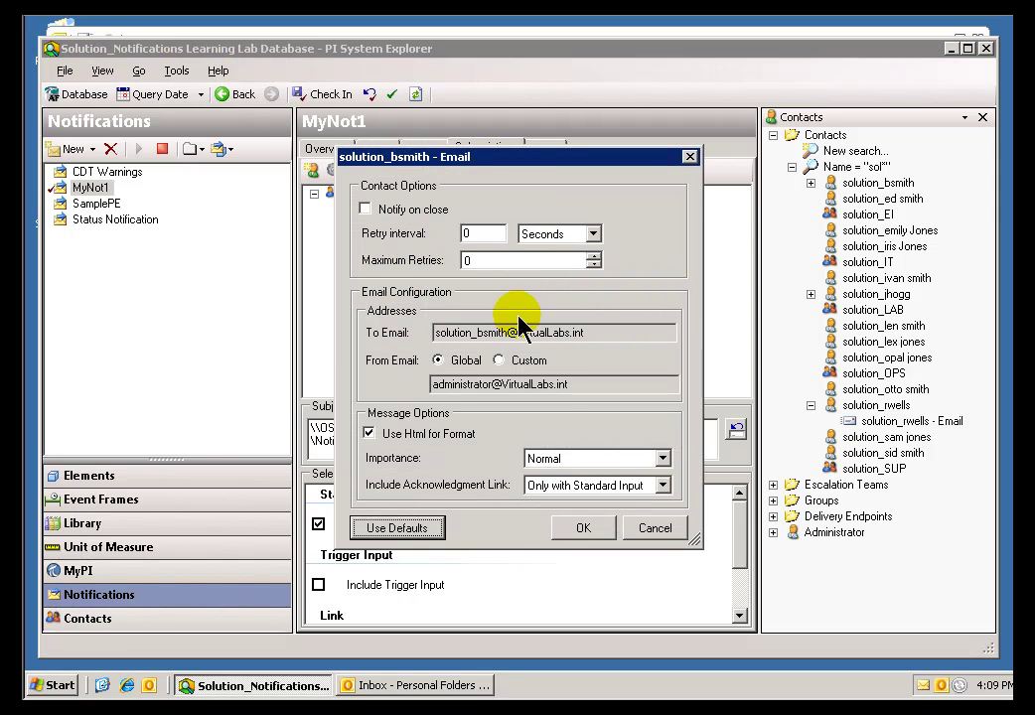
left_click(651, 530)
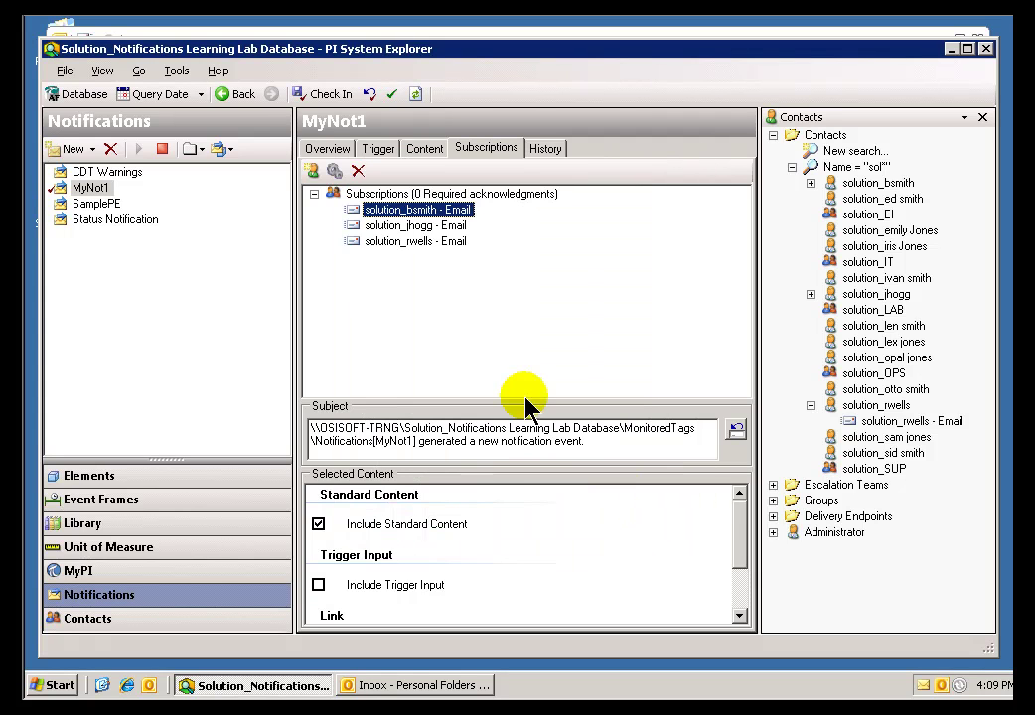
Step: Enable Notify on close in the first email subscription's delivery options
right_click(392, 209)
left_click(448, 242)
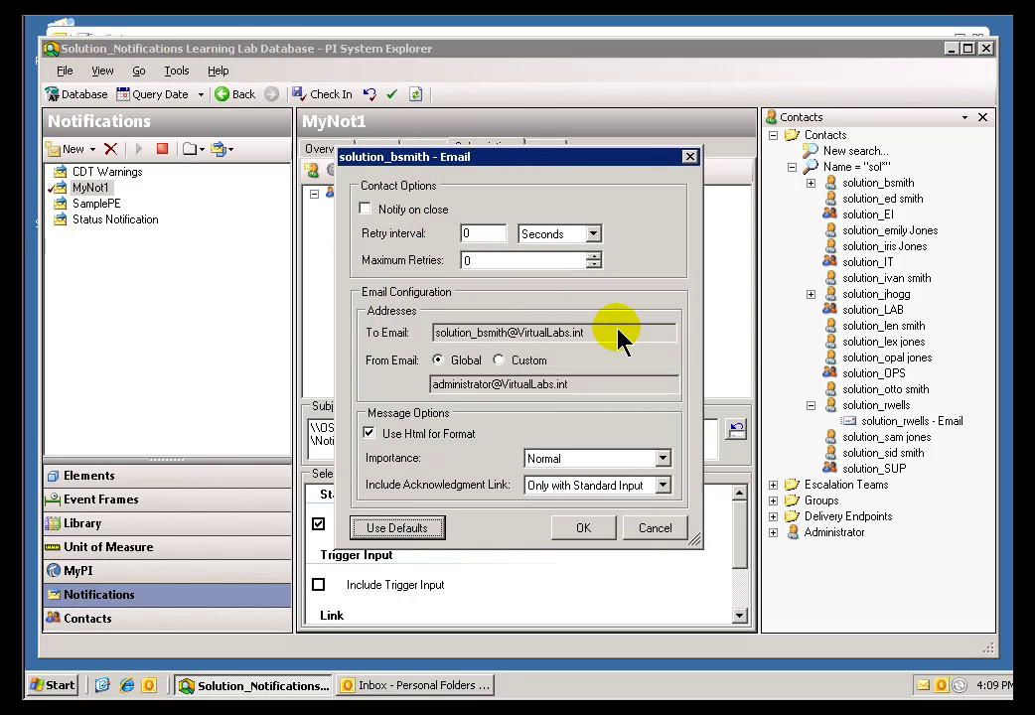
left_click(368, 211)
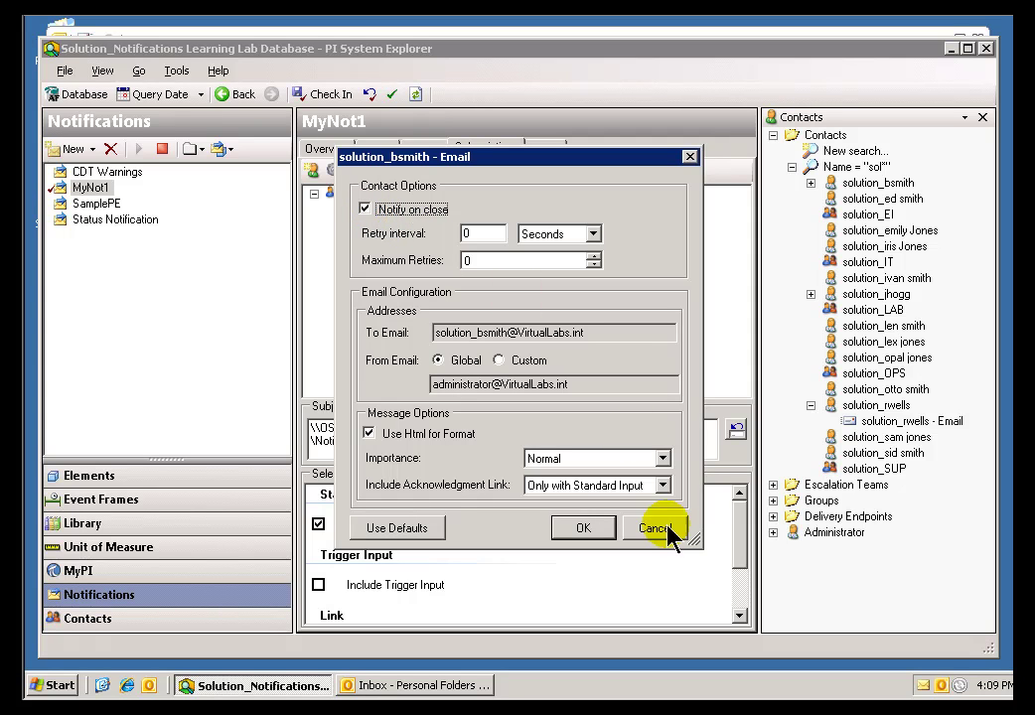
left_click(581, 529)
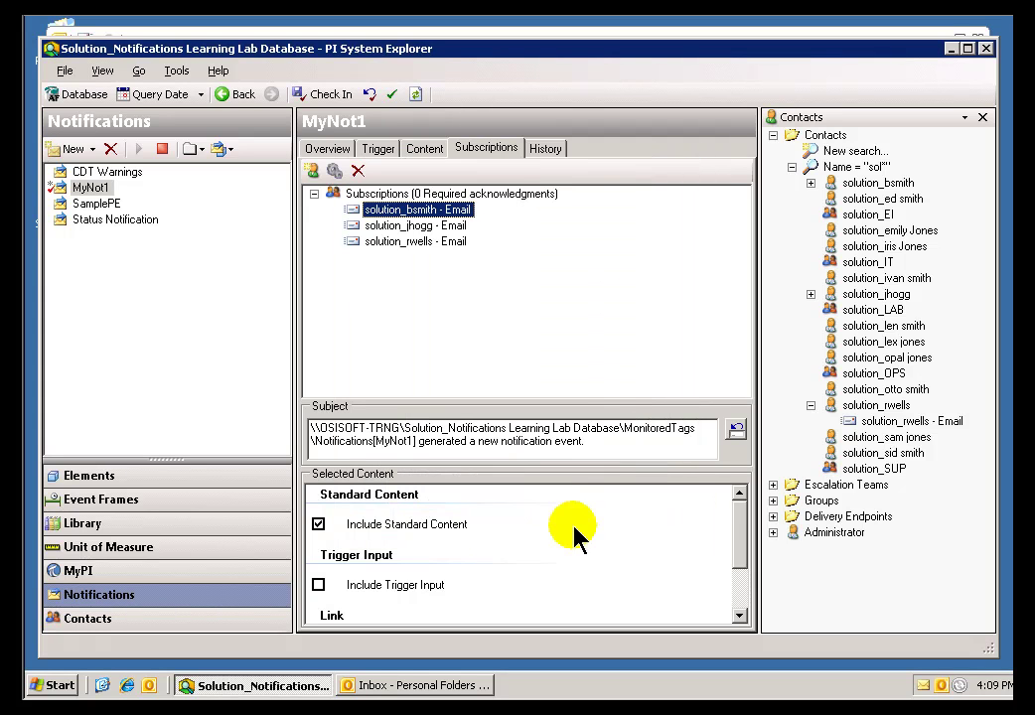
right_click(383, 218)
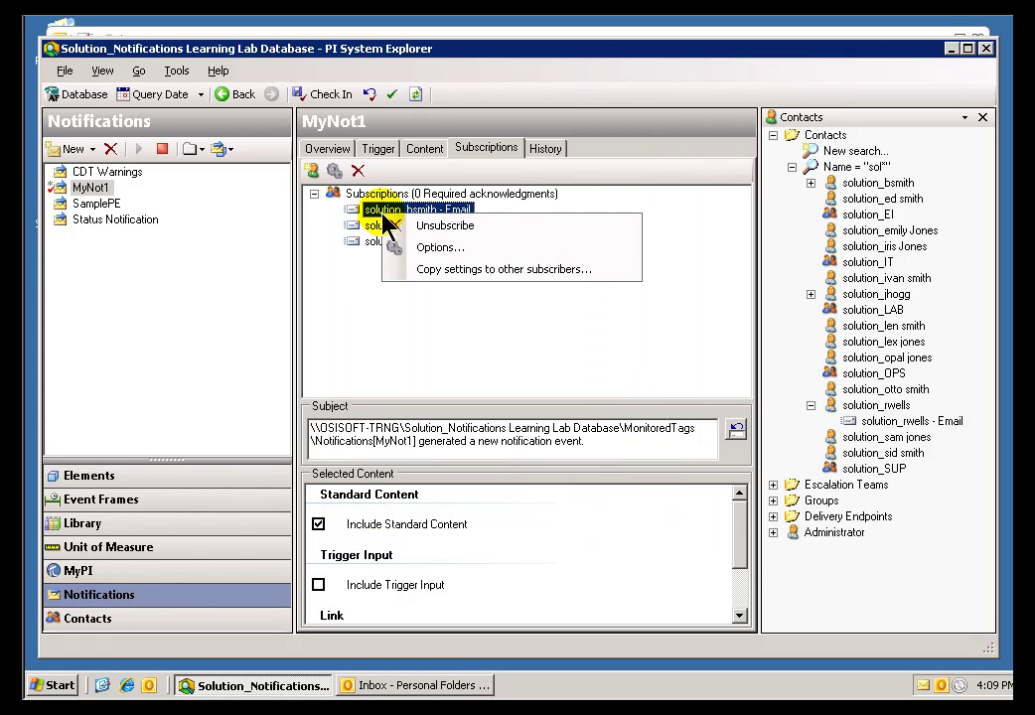
Step: Copy the first subscriber's delivery settings to both other email subscribers
left_click(456, 278)
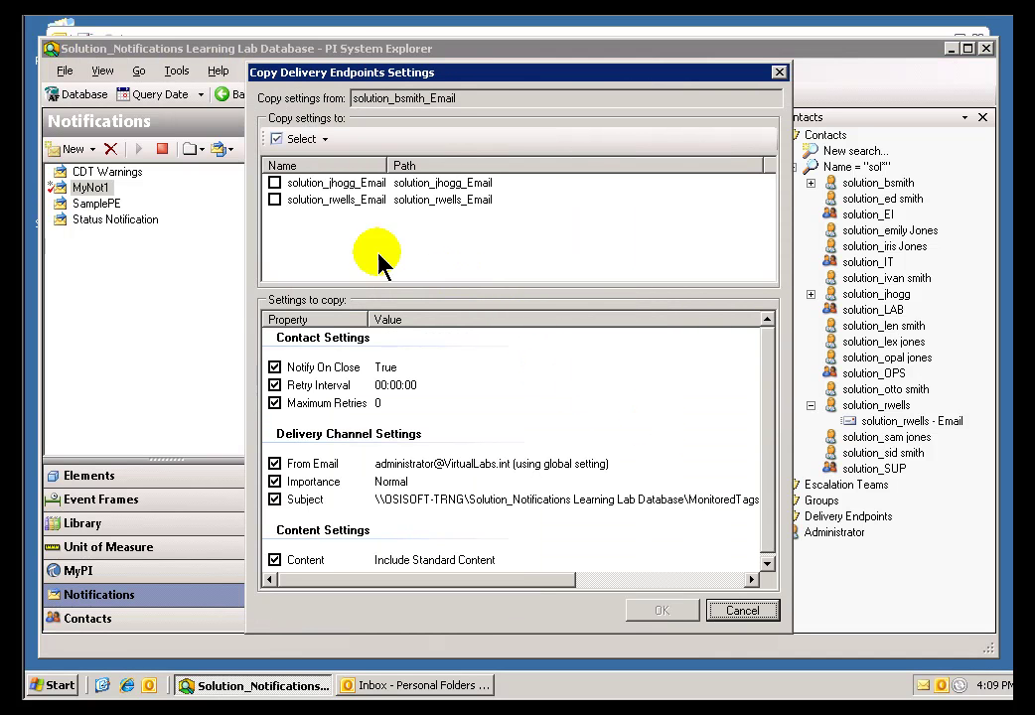
left_click(274, 183)
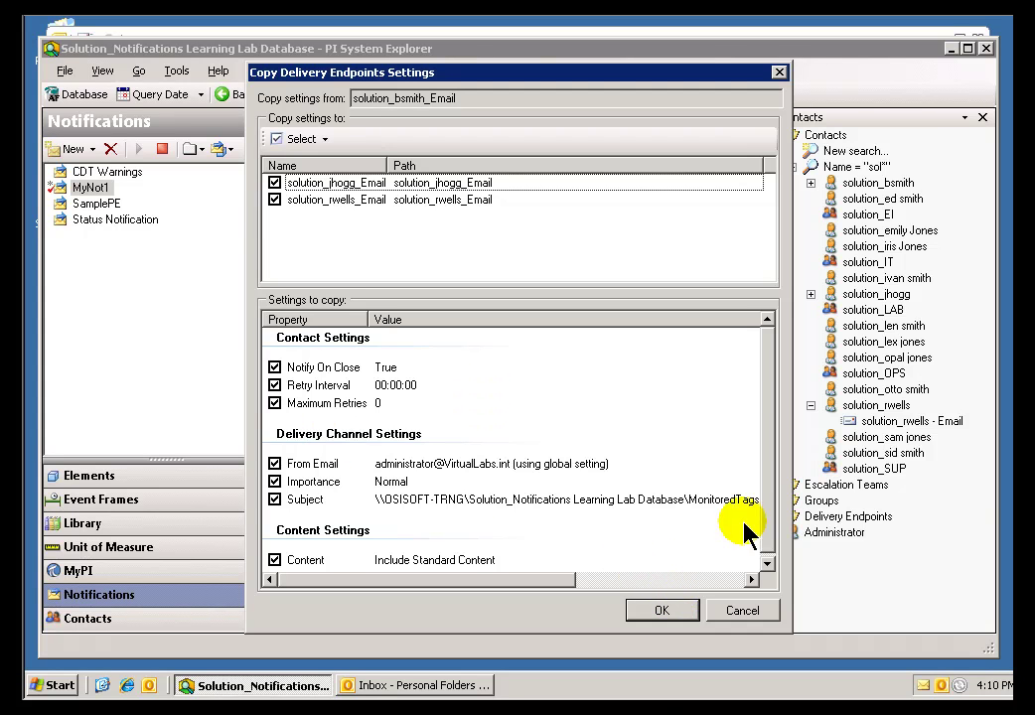
left_click(767, 562)
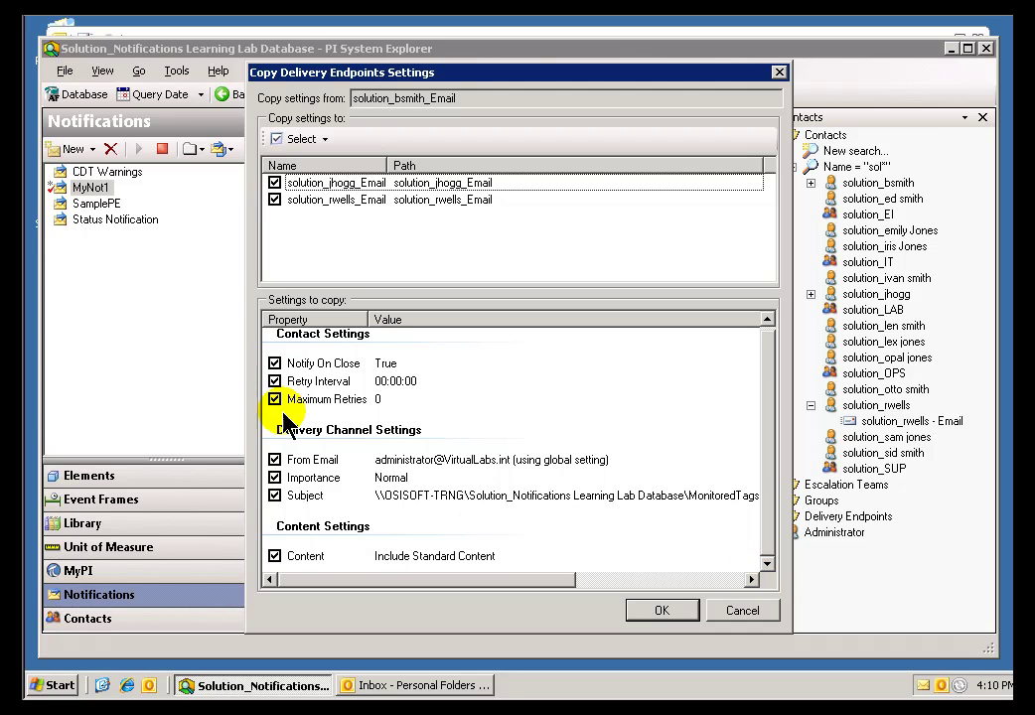
left_click(658, 613)
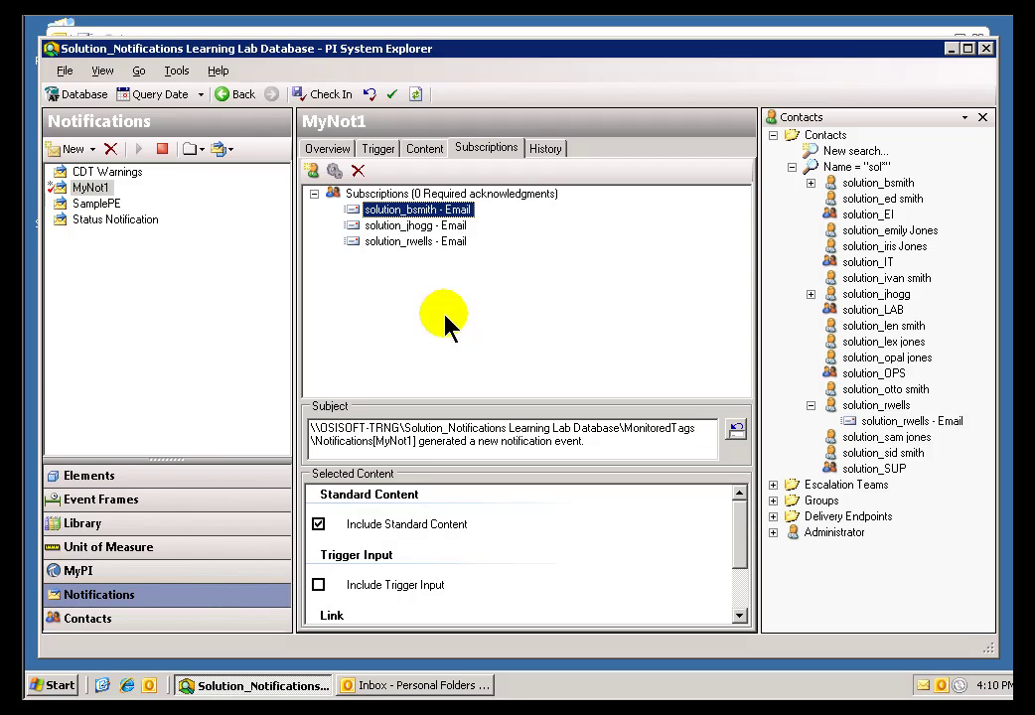
Step: Check the three email subscriptions and return focus to the first one's subject area
left_click(372, 227)
left_click(399, 242)
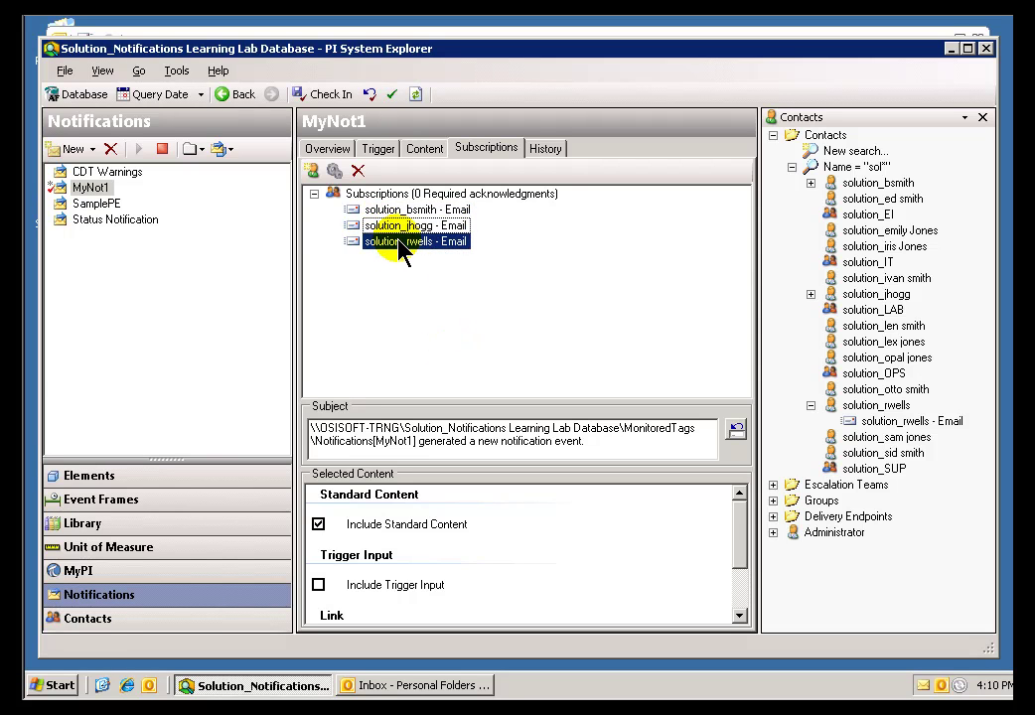
left_click(392, 227)
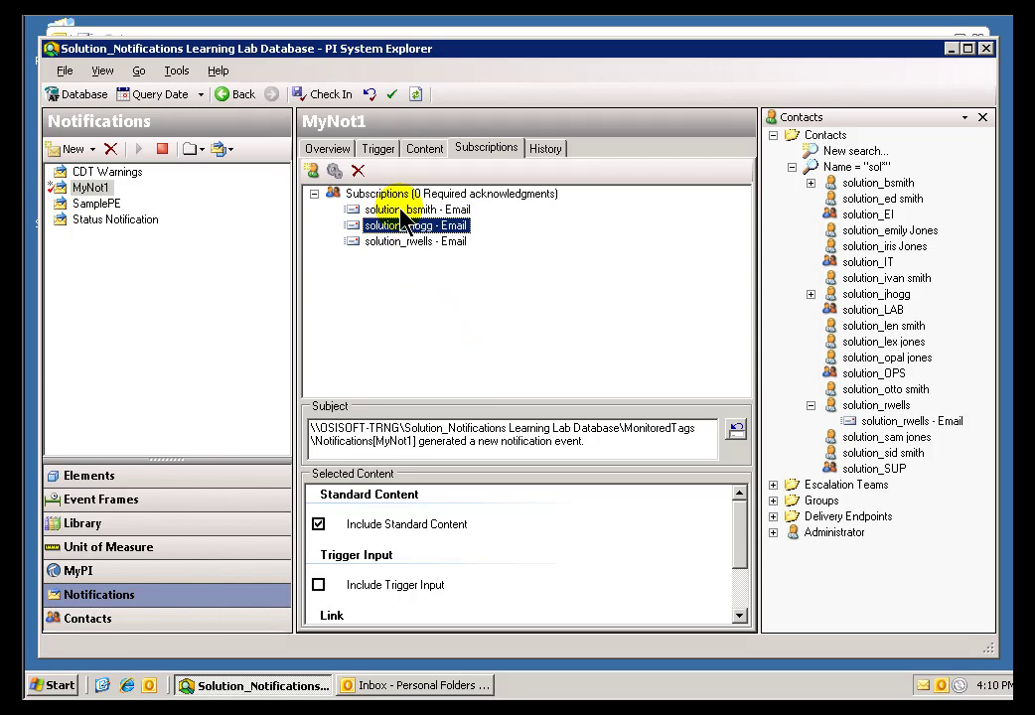
left_click(398, 209)
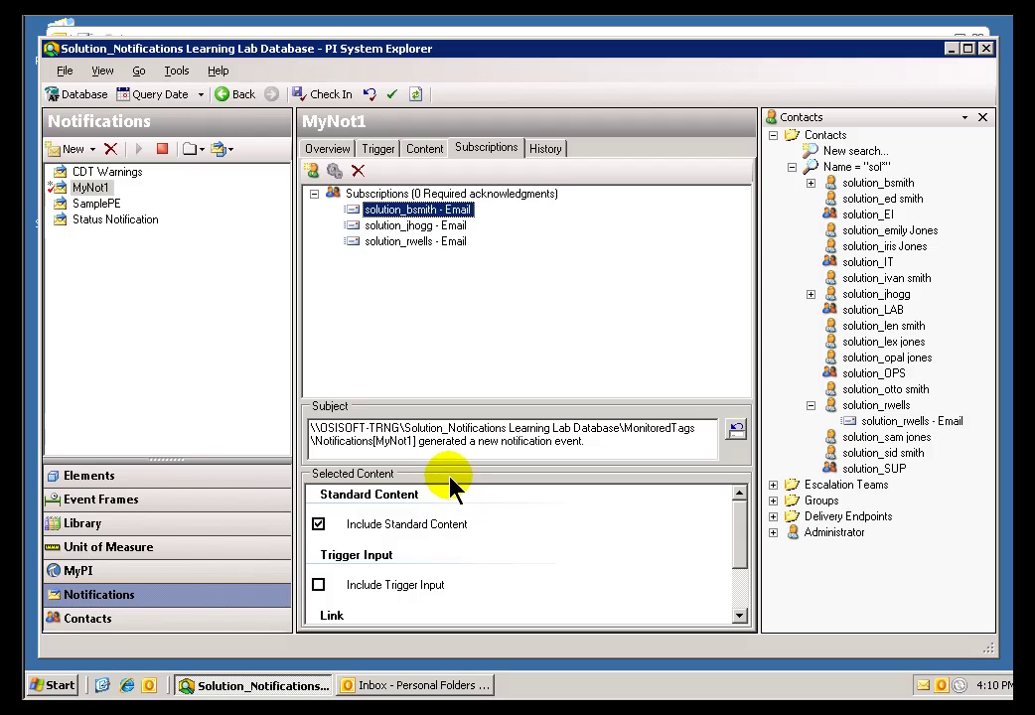
key("Tab")
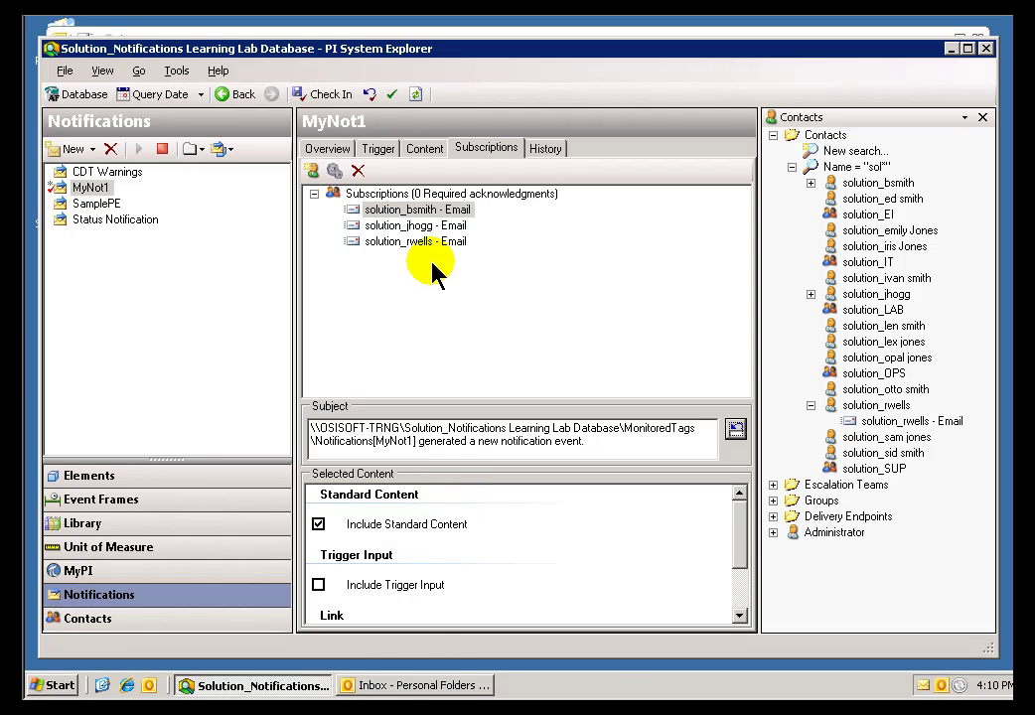
Step: Read the 4:06 PM Status Notification email reporting Shutdown, then minimize Outlook
left_click(407, 685)
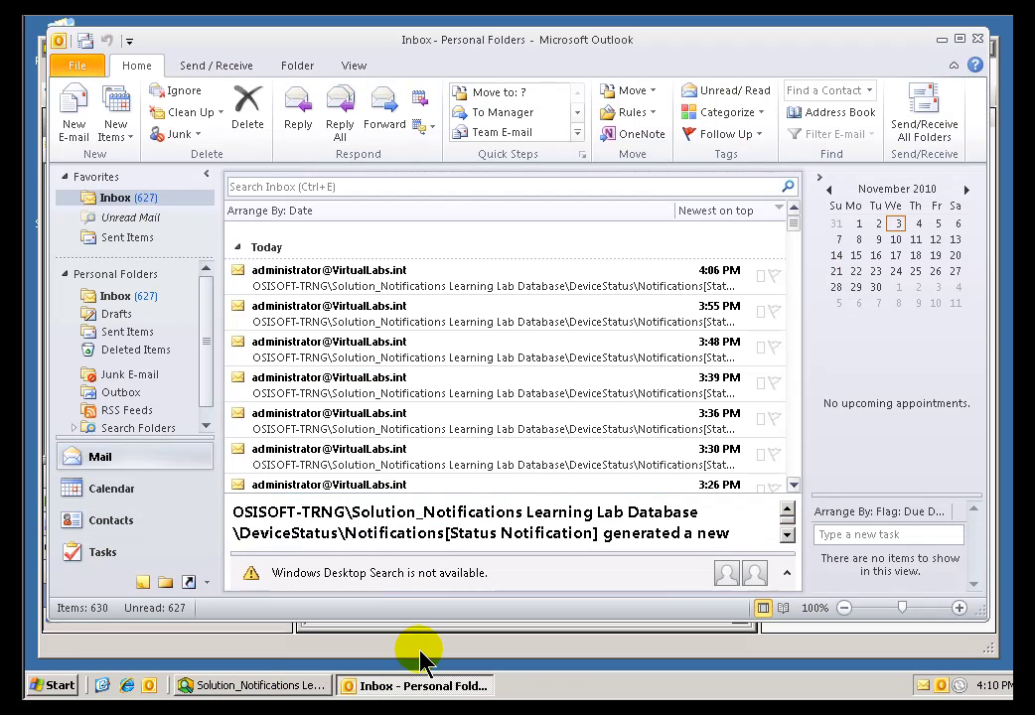
left_click(310, 287)
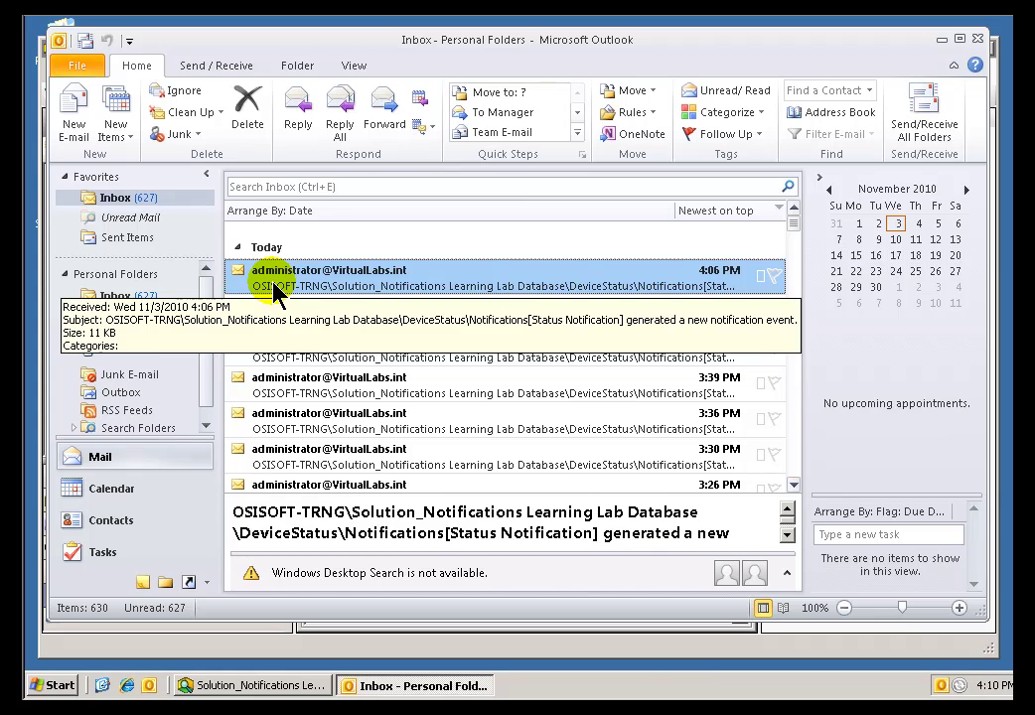
double_click(276, 289)
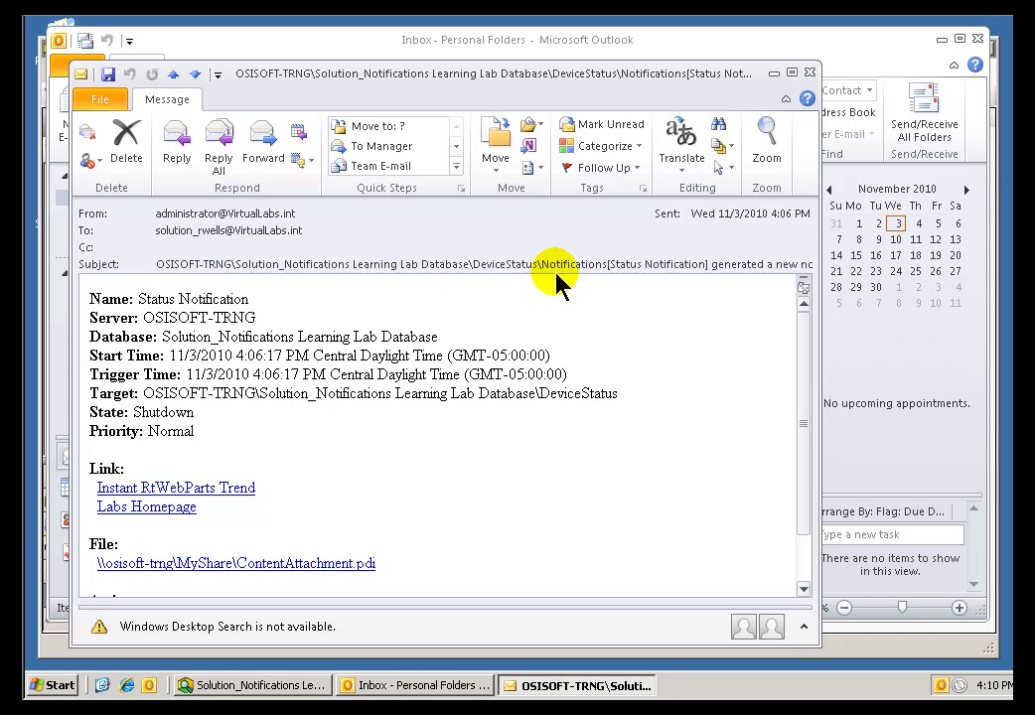
left_click(811, 72)
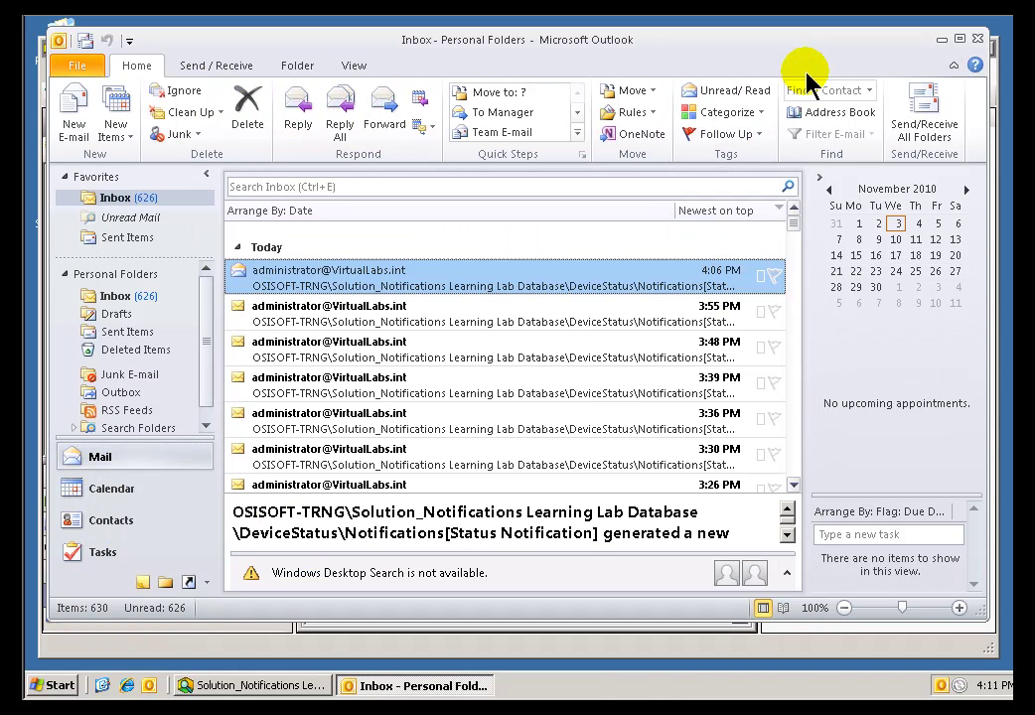
left_click(943, 40)
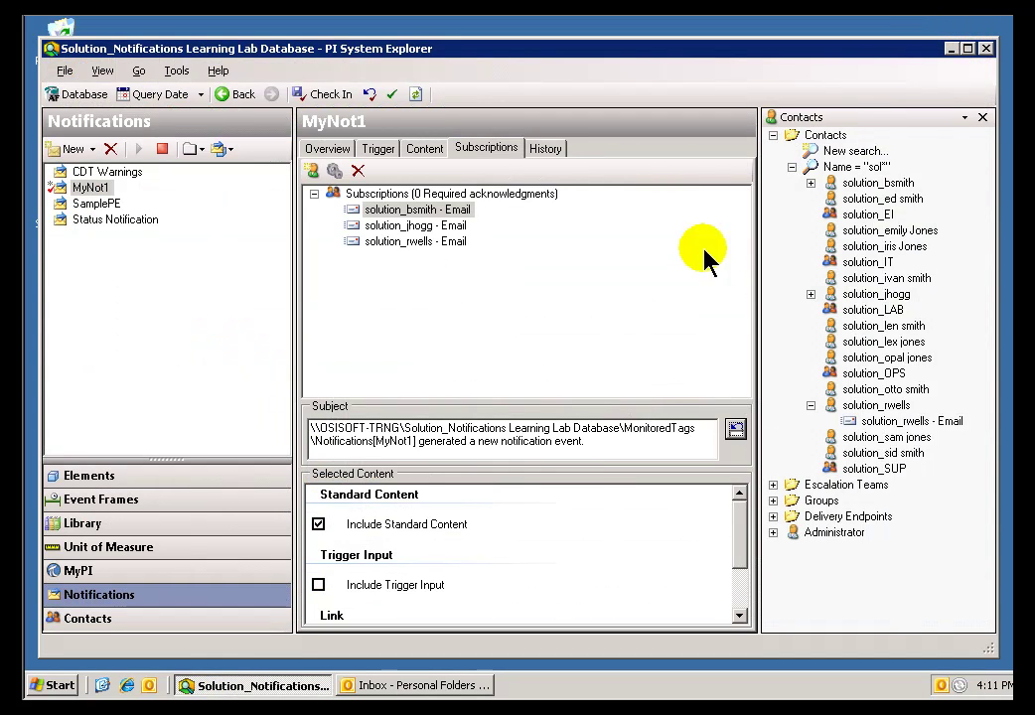
Step: Type a custom subject 'Hey, look at the col # 1.' for the first subscription
left_click(586, 447)
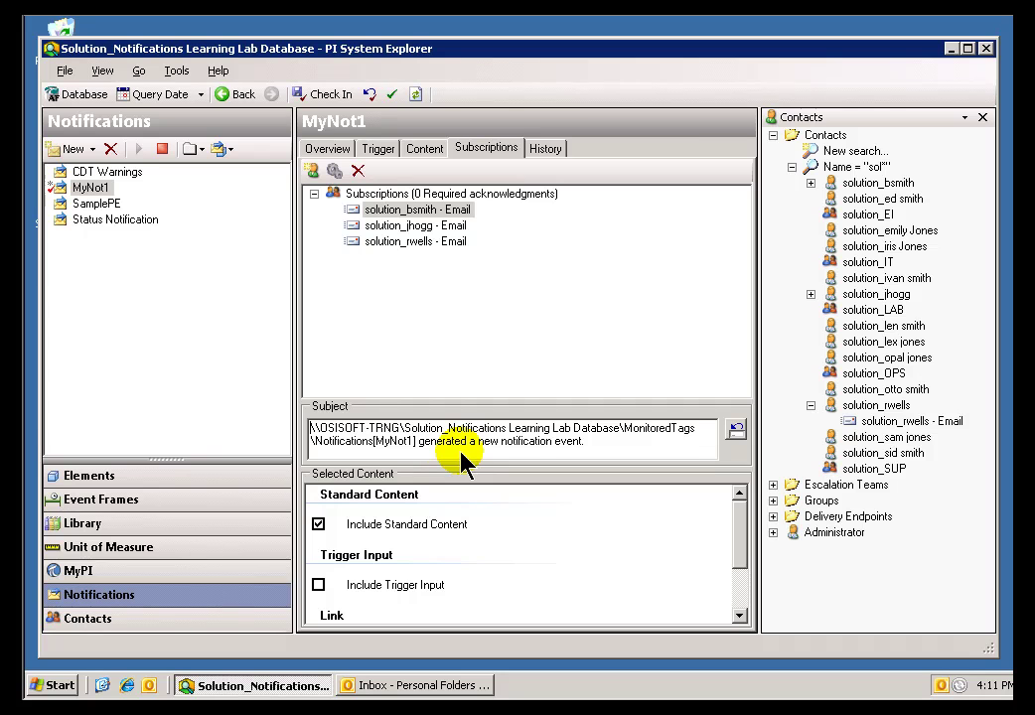
type("H")
type("e")
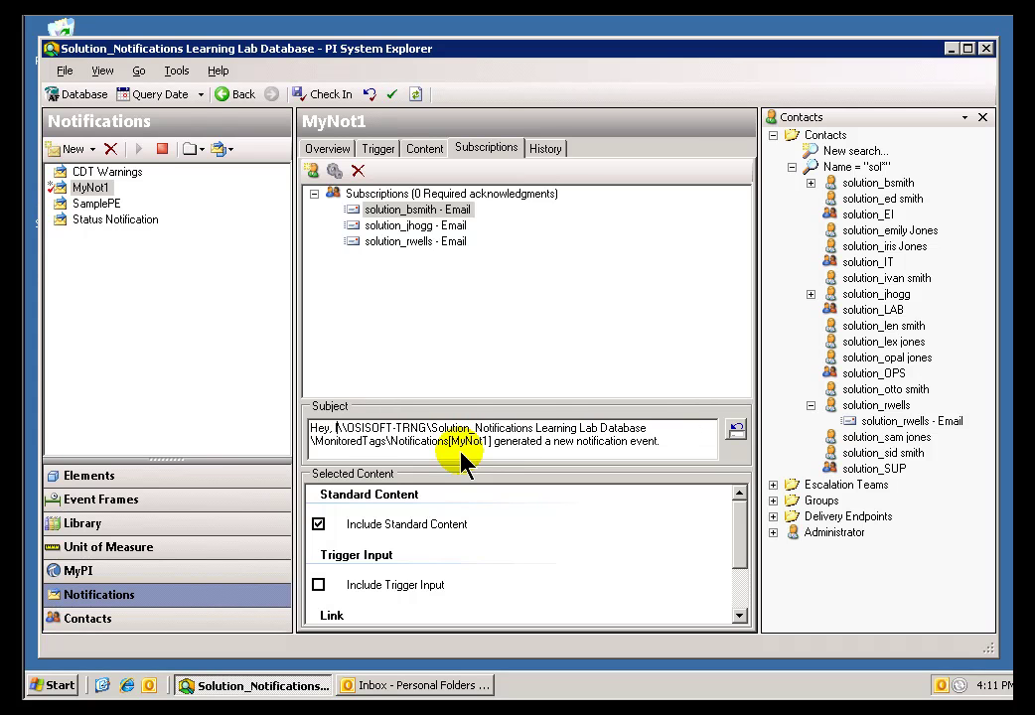
type("y, look at the co")
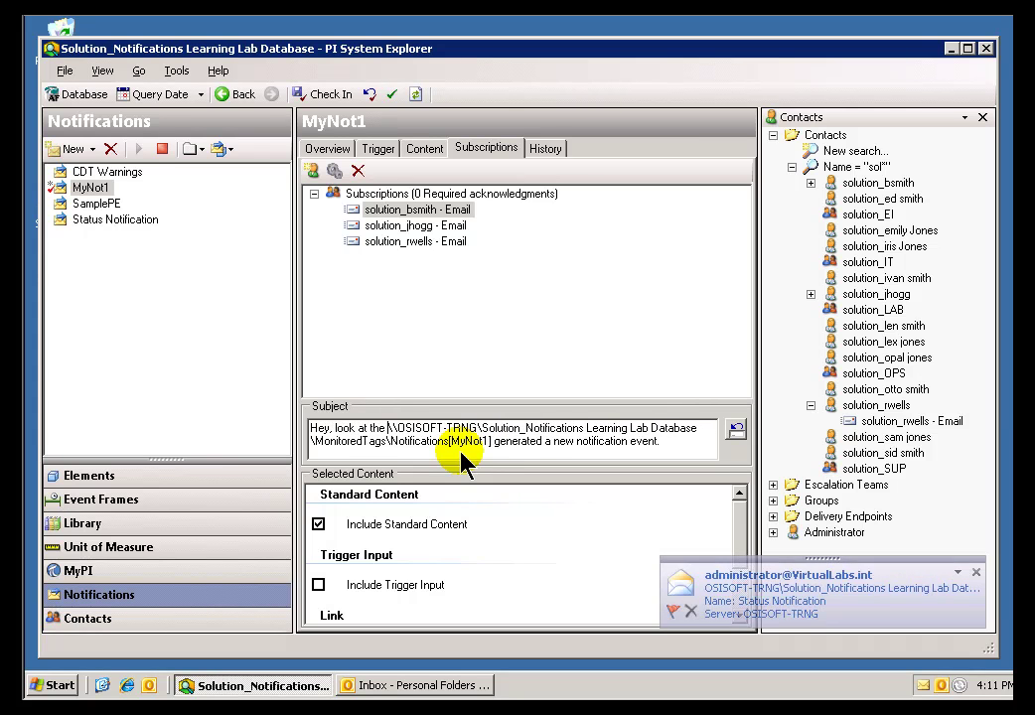
type("l # 1")
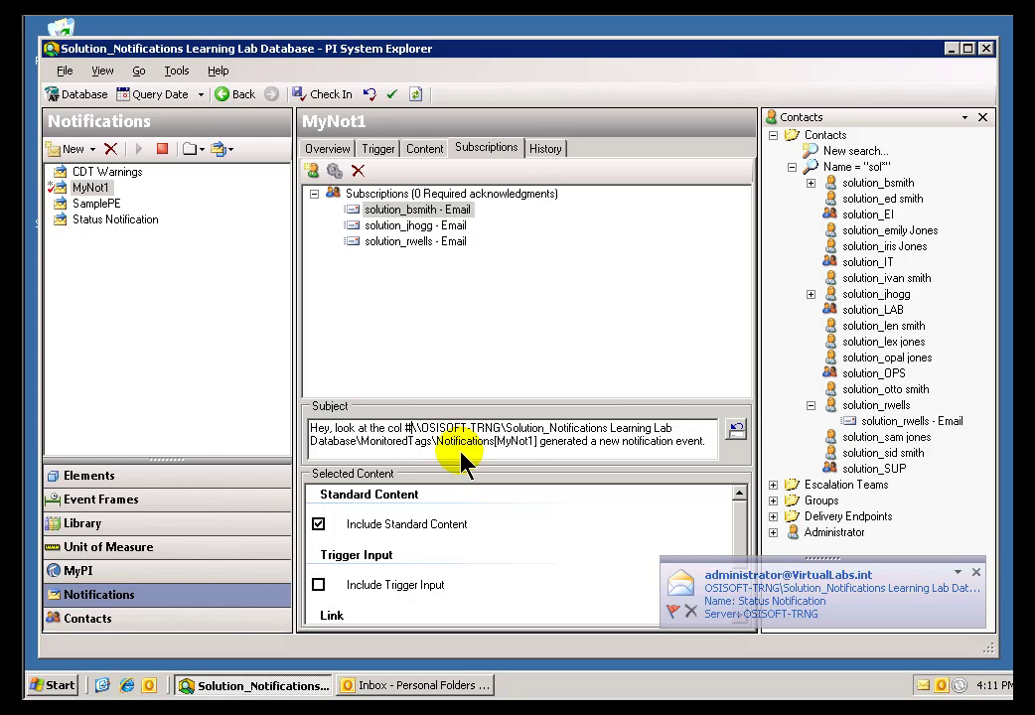
type(".")
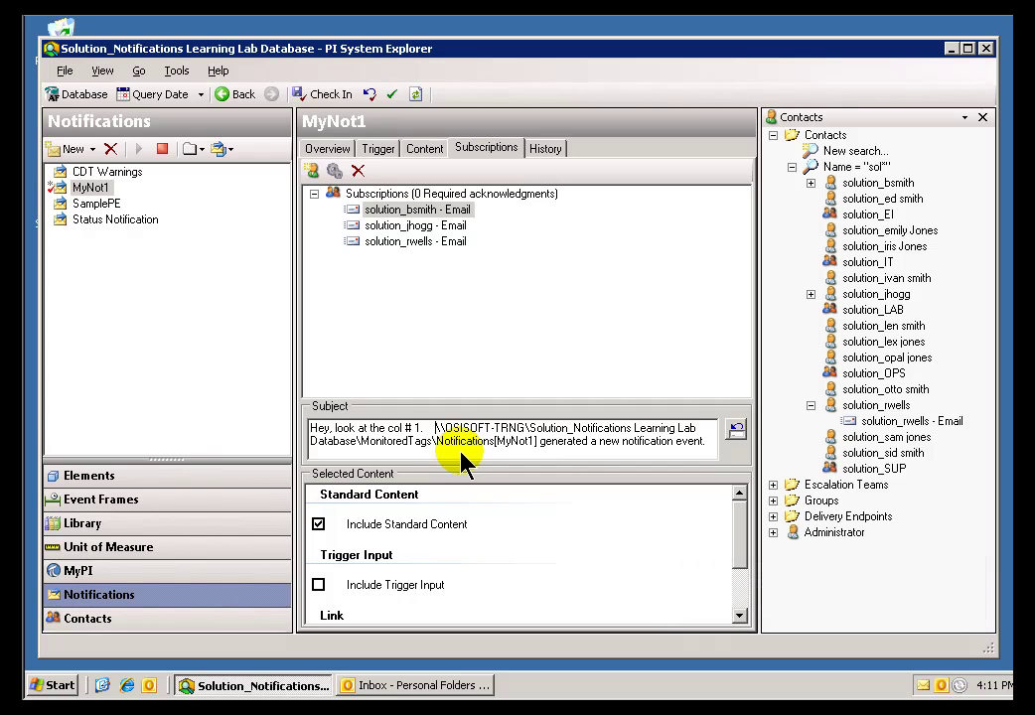
key("shift+End")
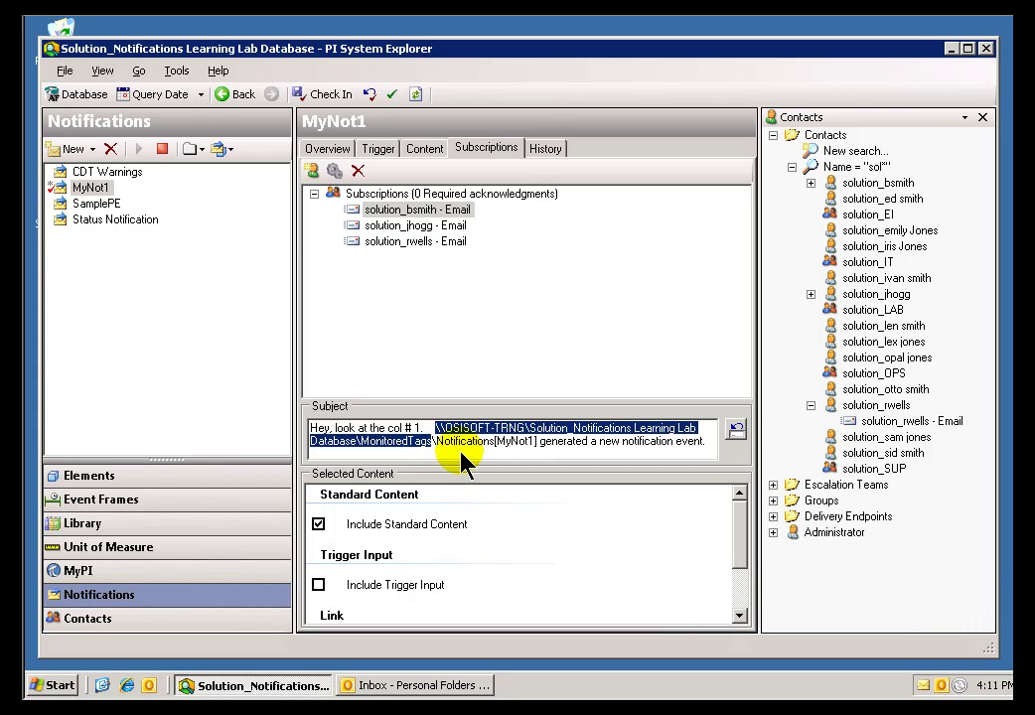
key("shift+End")
type("No")
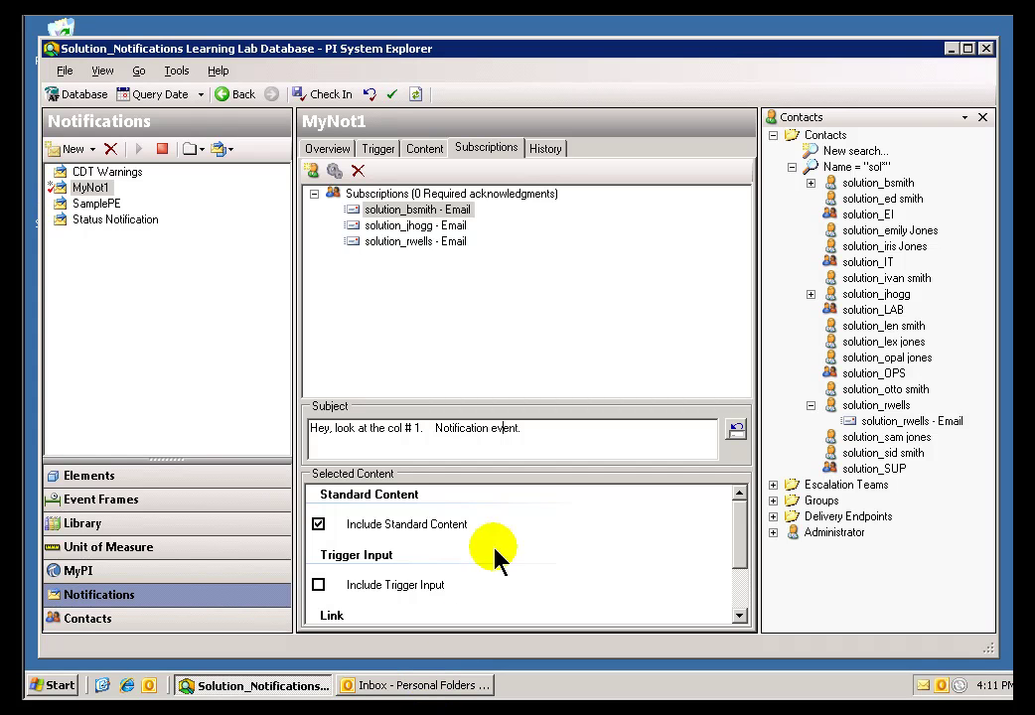
Step: Clear the custom subject and reset it to the default MyNot1 subject line
left_click_drag(524, 430, 320, 431)
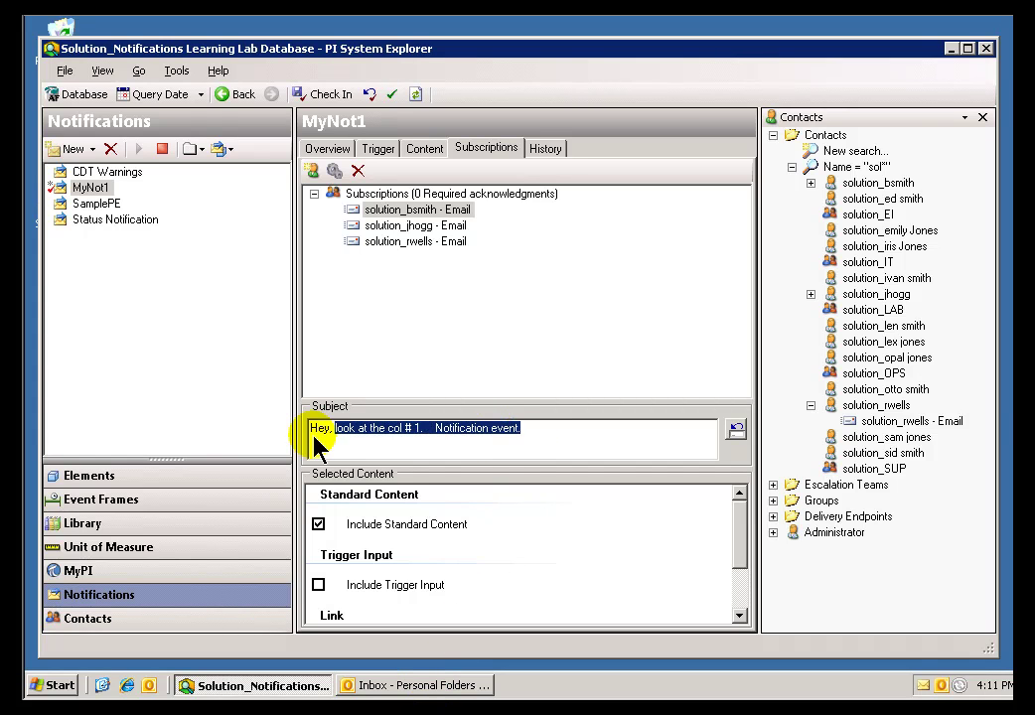
left_click(516, 438)
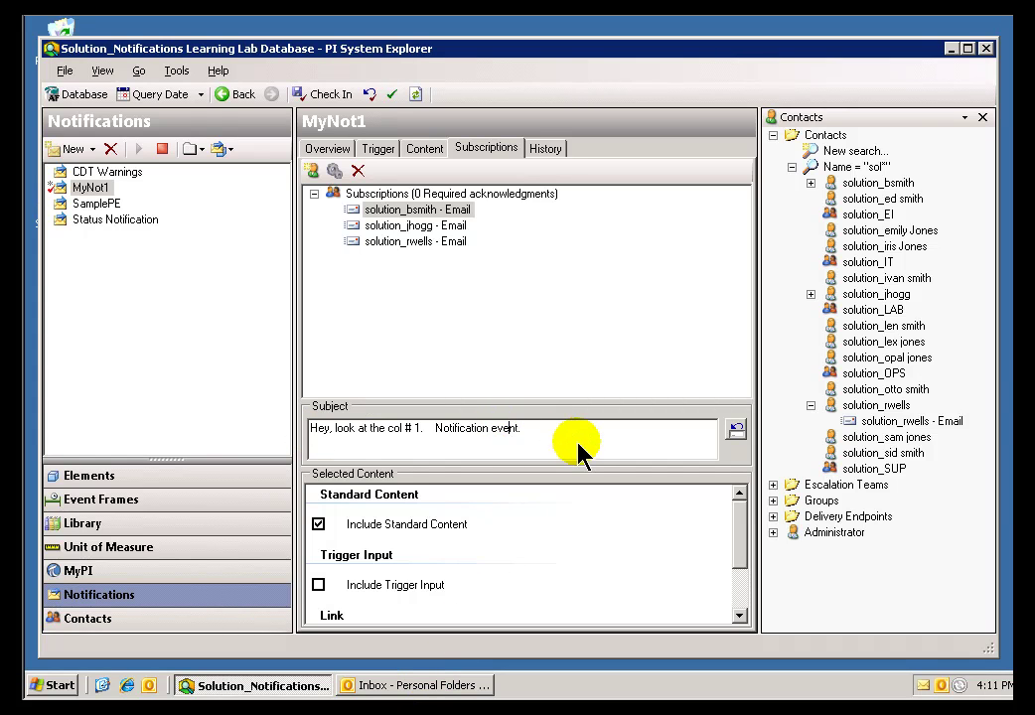
left_click(736, 430)
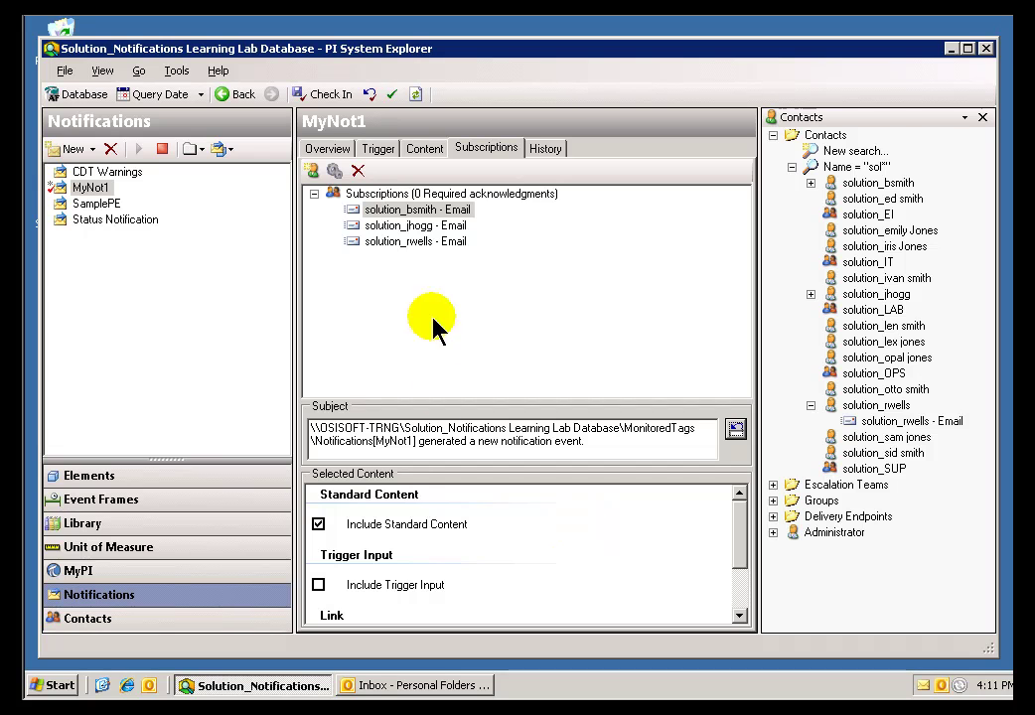
left_click(407, 227)
left_click(382, 242)
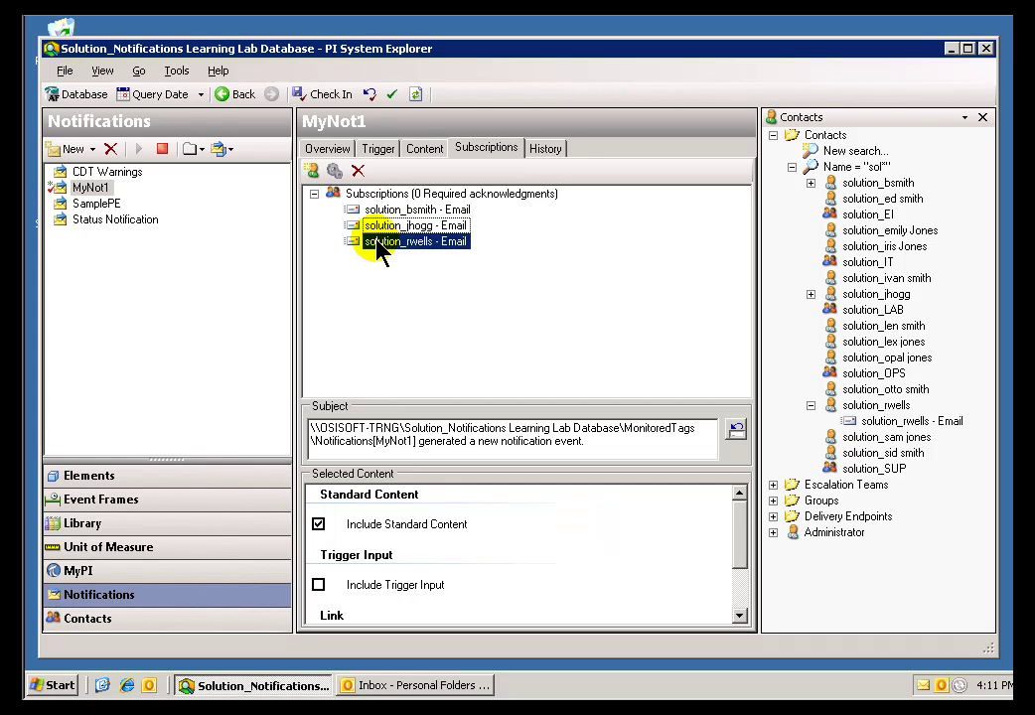
left_click(383, 210)
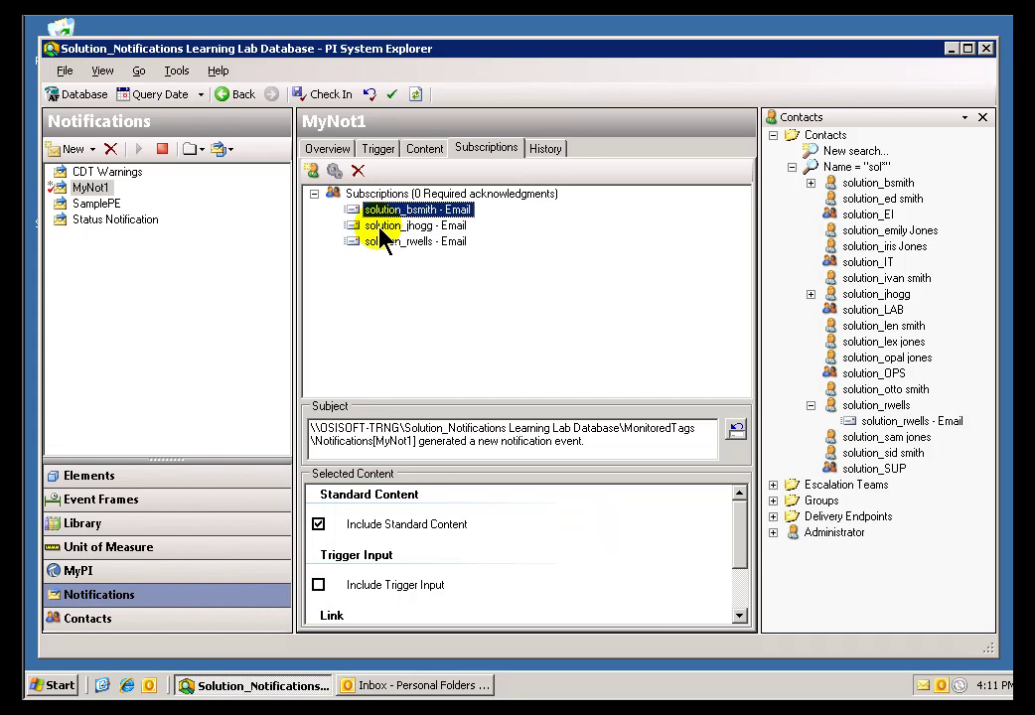
left_click(384, 228)
left_click(383, 242)
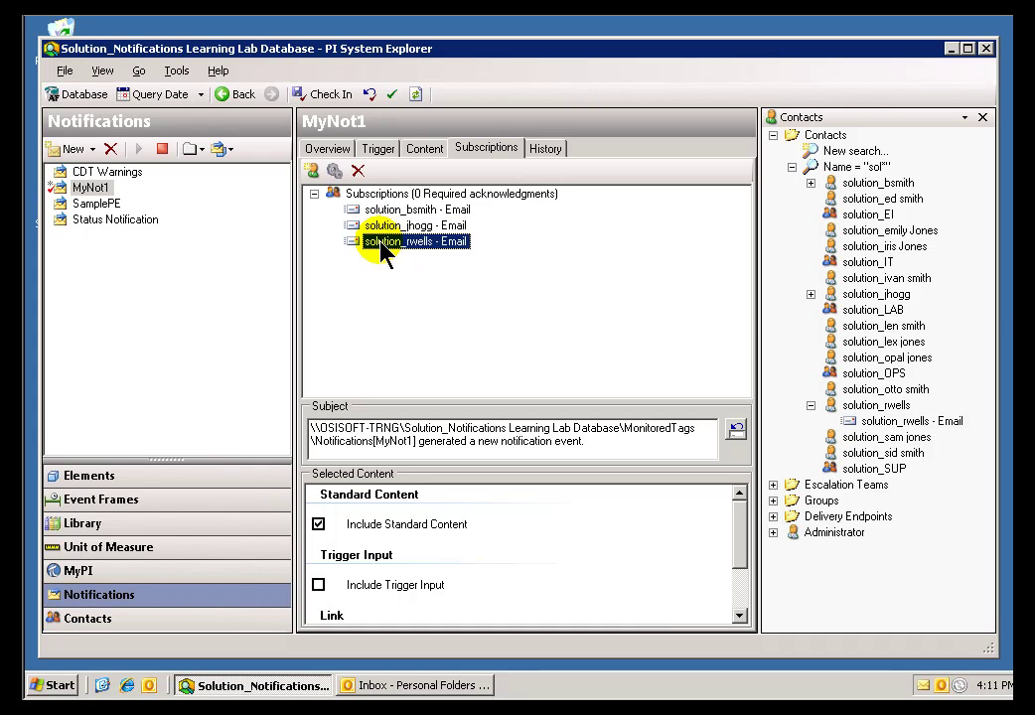
left_click(775, 484)
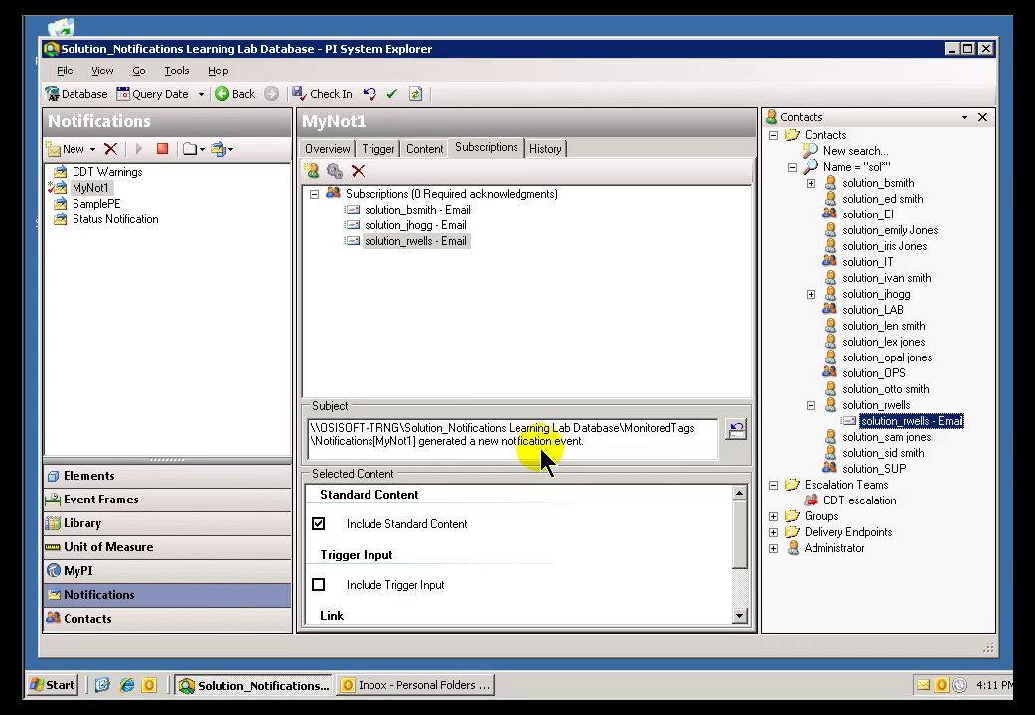
left_click(383, 212)
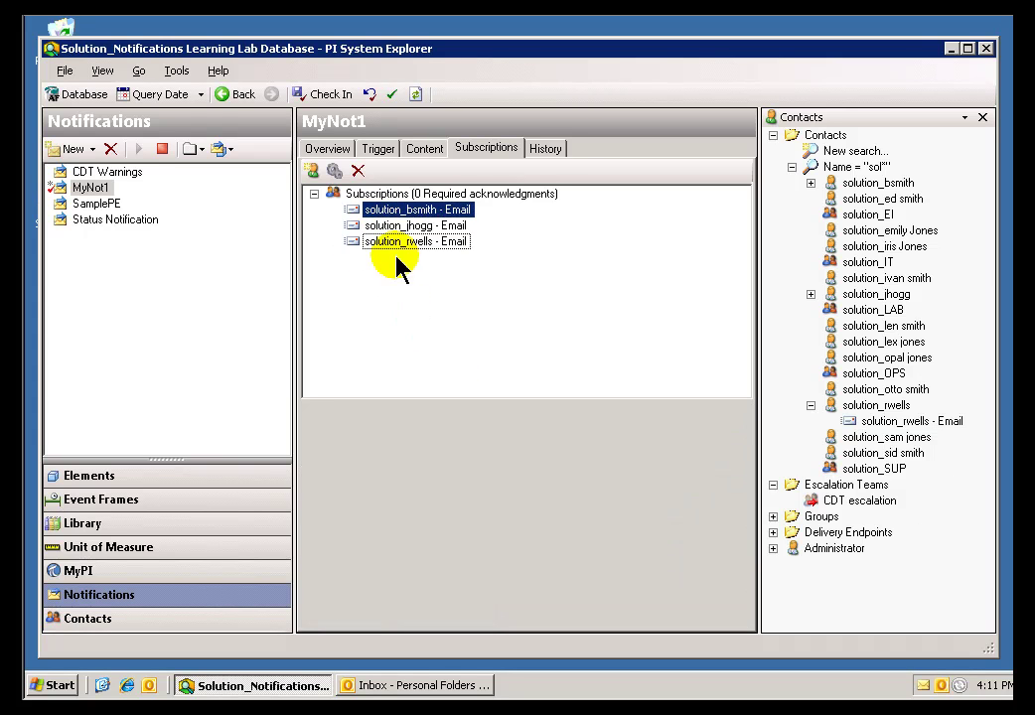
left_click(370, 242)
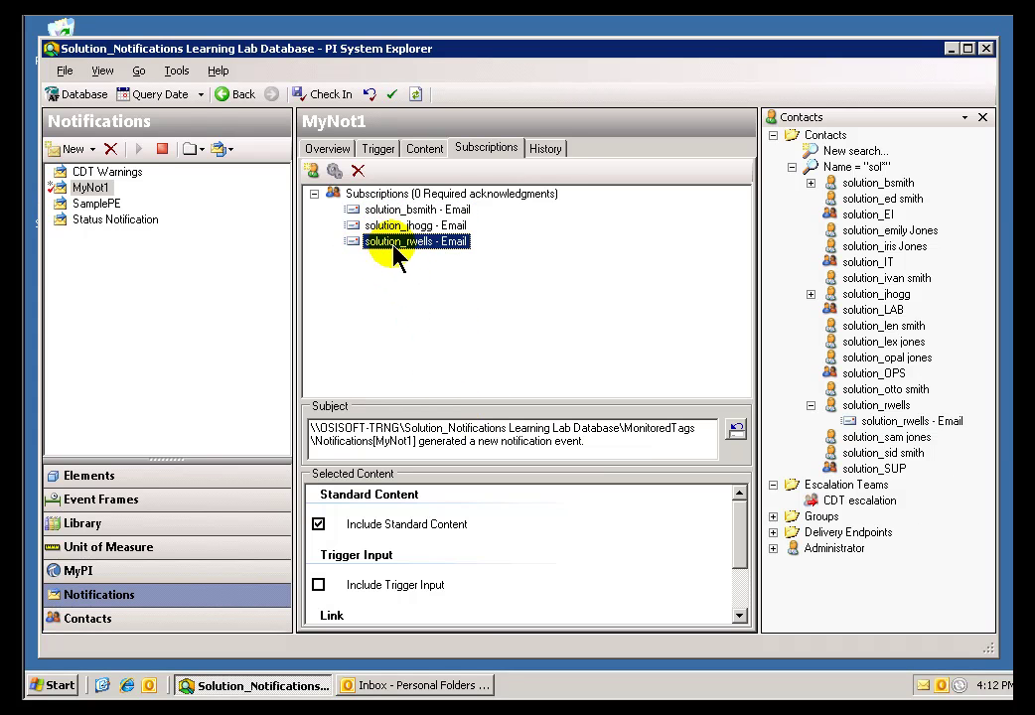
left_click(319, 525)
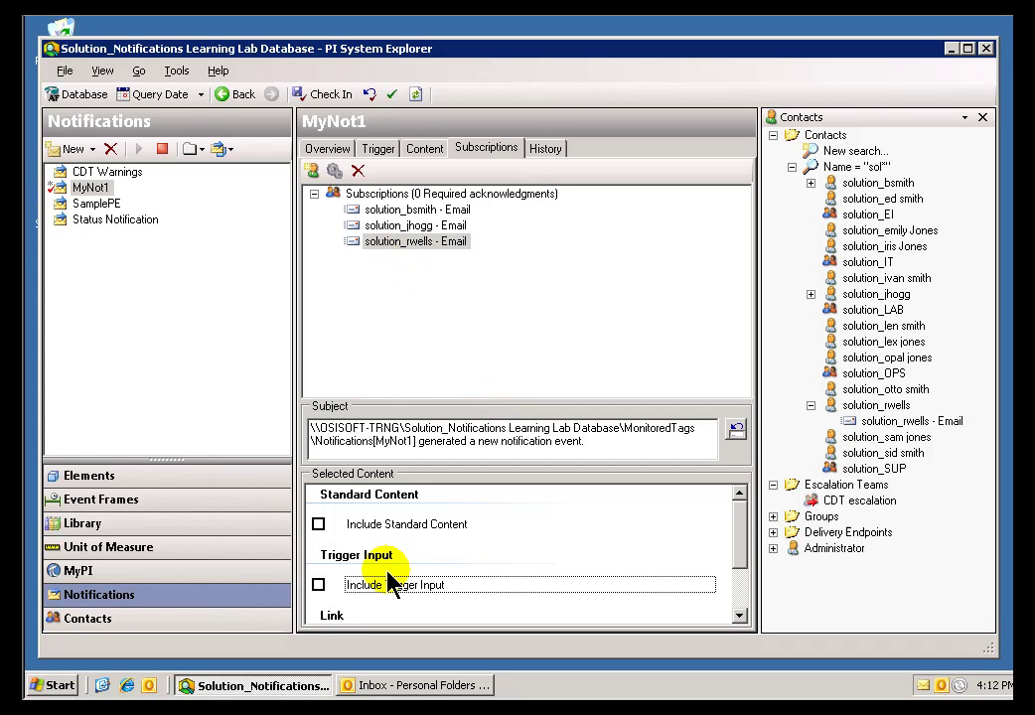
left_click(388, 227)
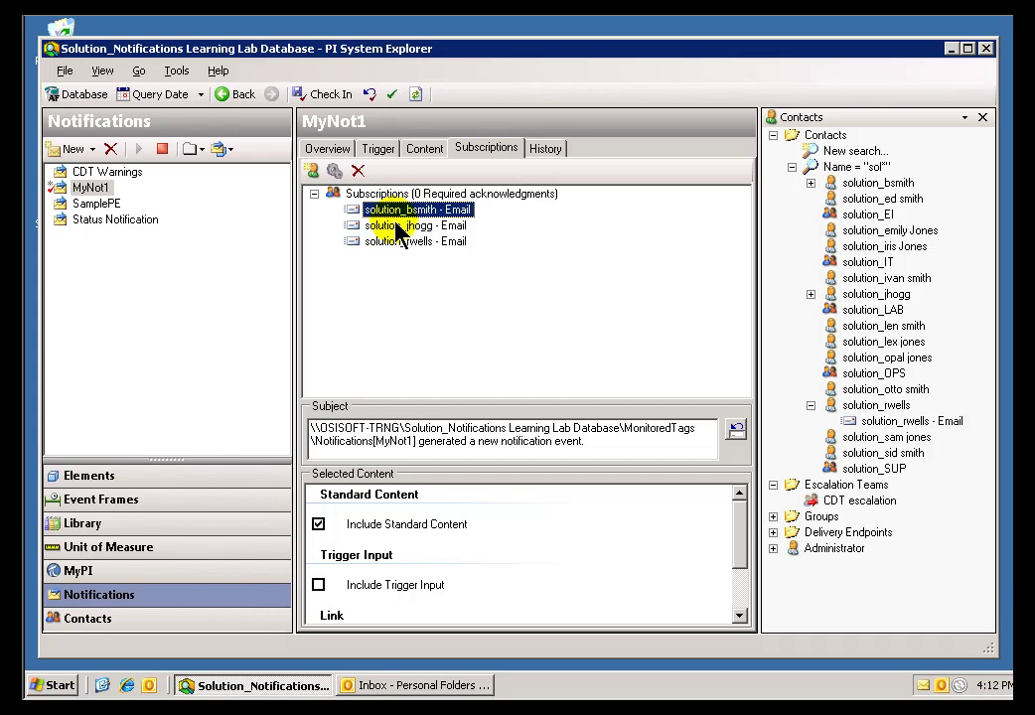
left_click(397, 242)
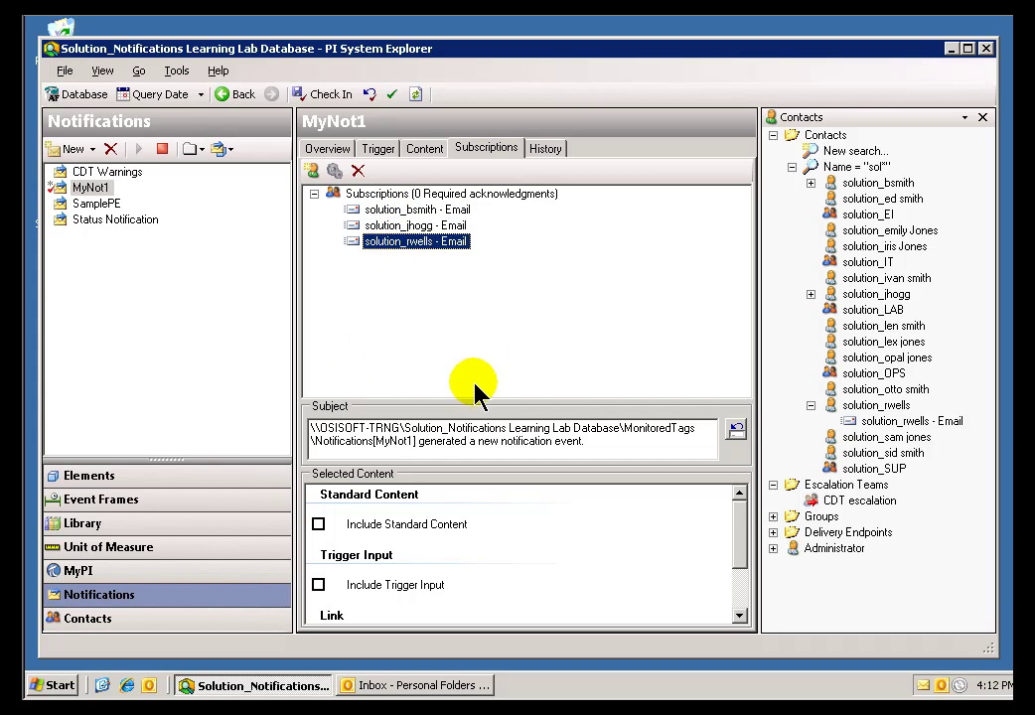
left_click(318, 525)
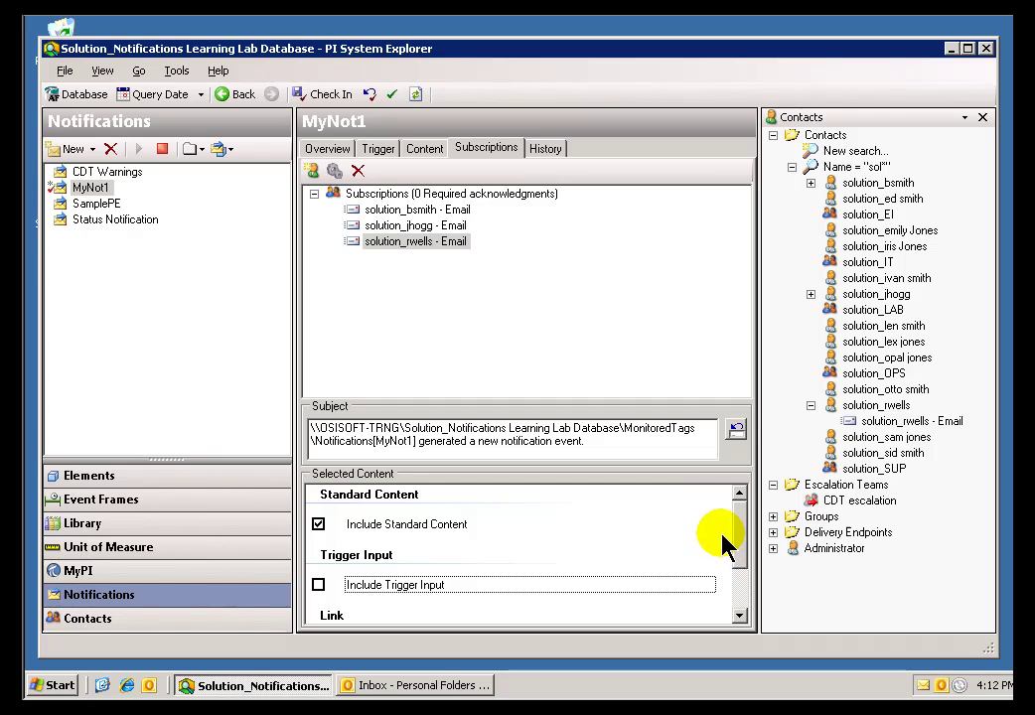
left_click_drag(741, 540, 740, 621)
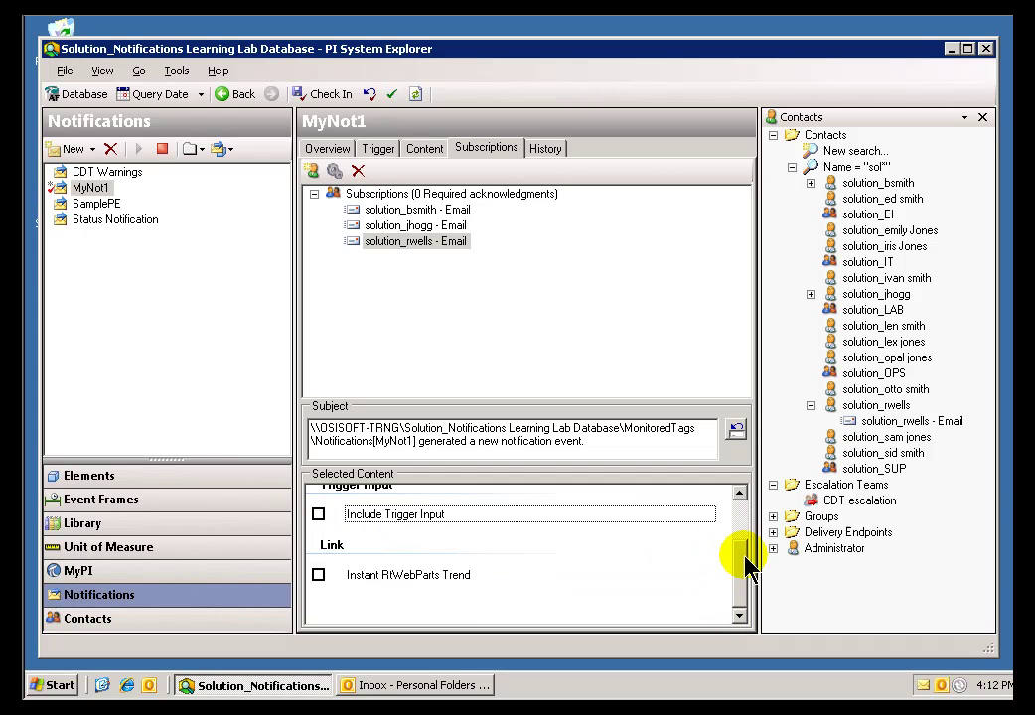
scroll(748, 565, "up", 1)
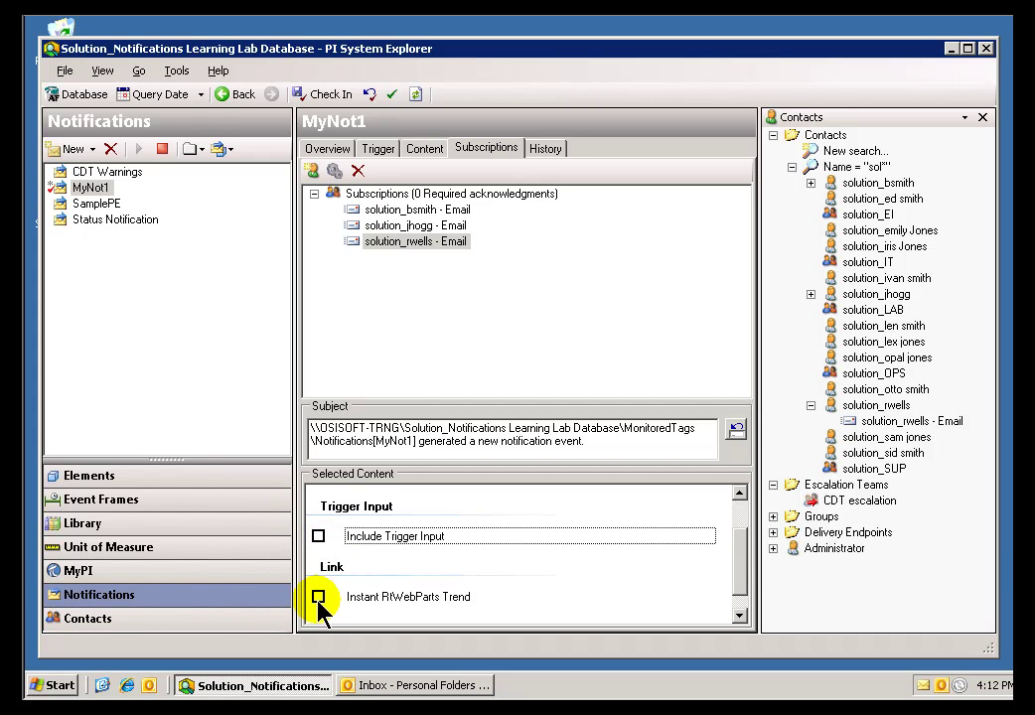
left_click(98, 224)
Step: Review the Status Notification's content, then show its email subscription's subject and selected content
left_click(424, 149)
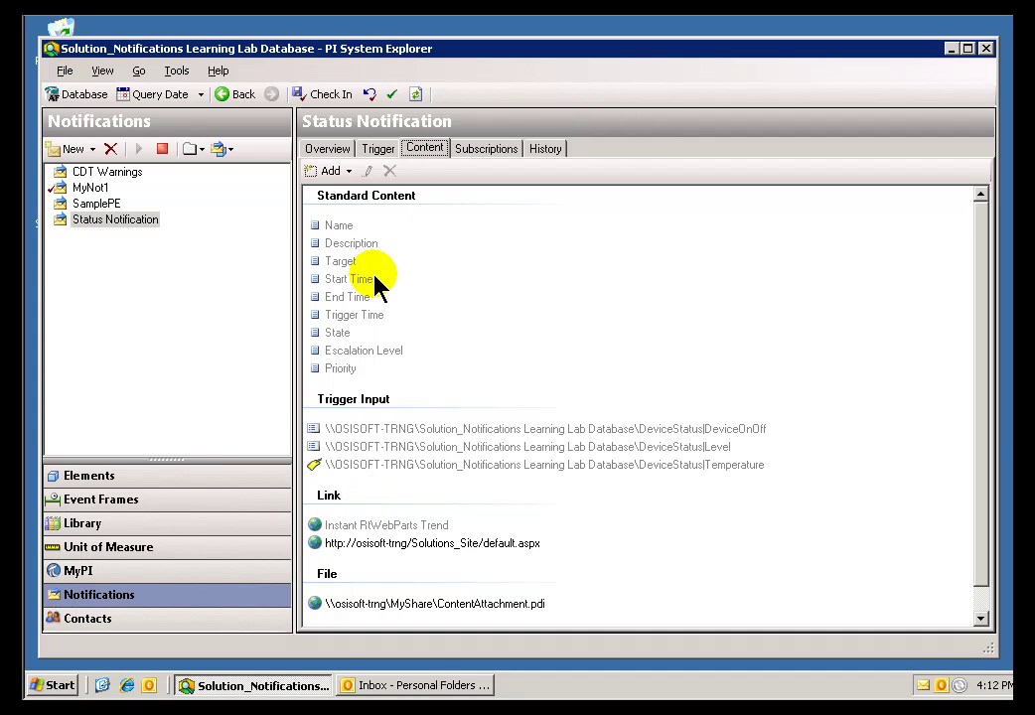
left_click(484, 152)
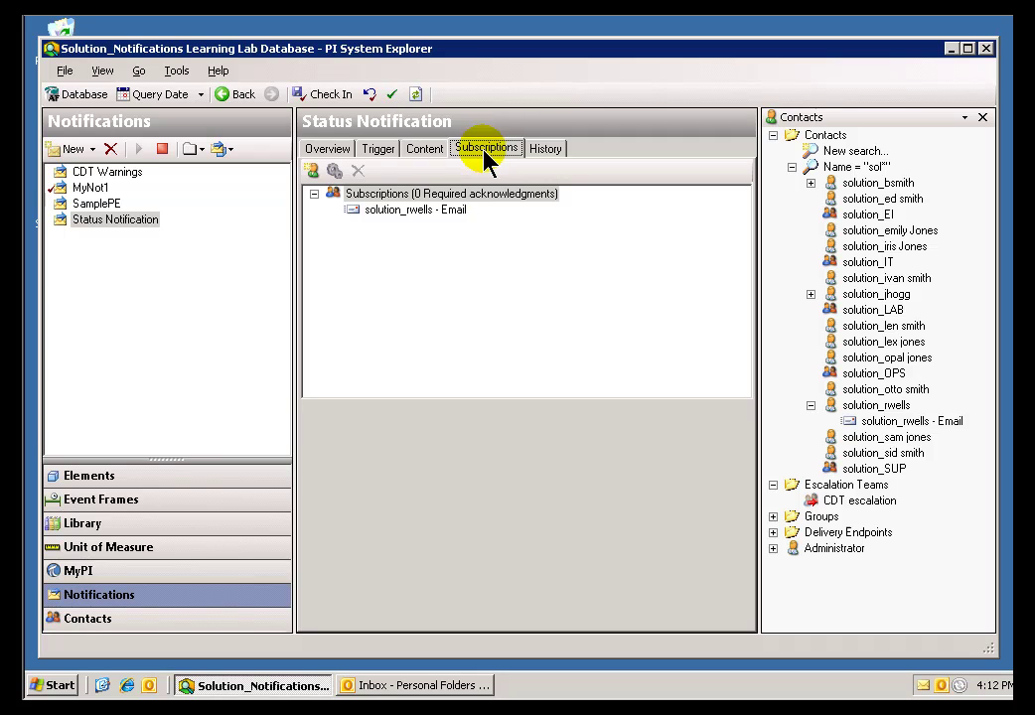
left_click(378, 213)
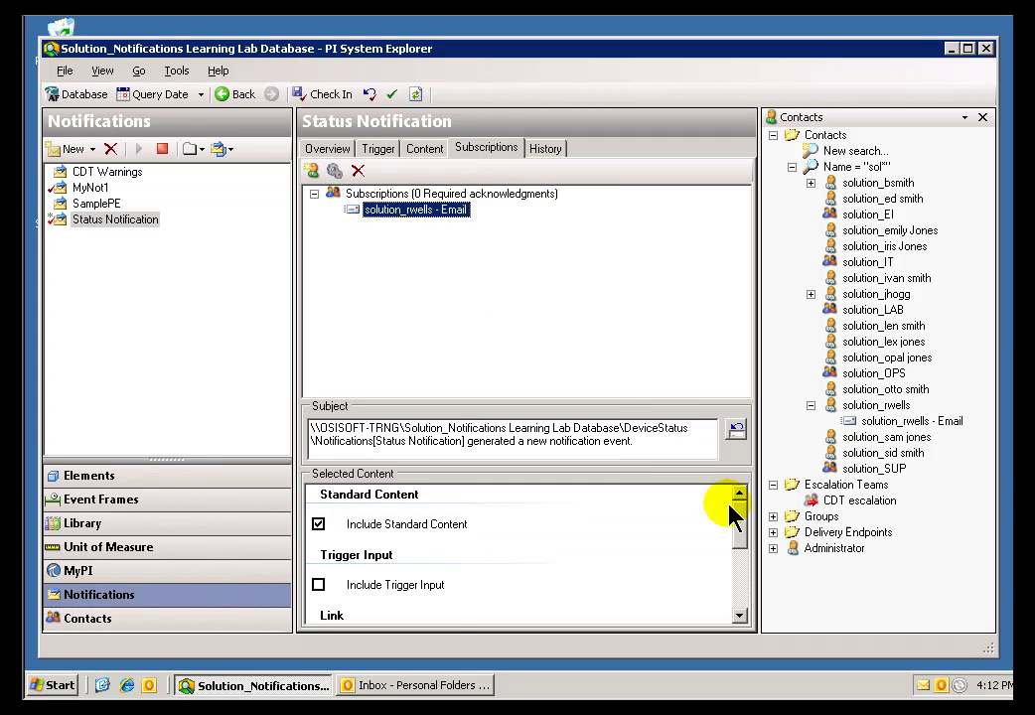
mouse_move(744, 548)
left_mouse_down()
mouse_move(746, 618)
mouse_move(746, 536)
left_mouse_up()
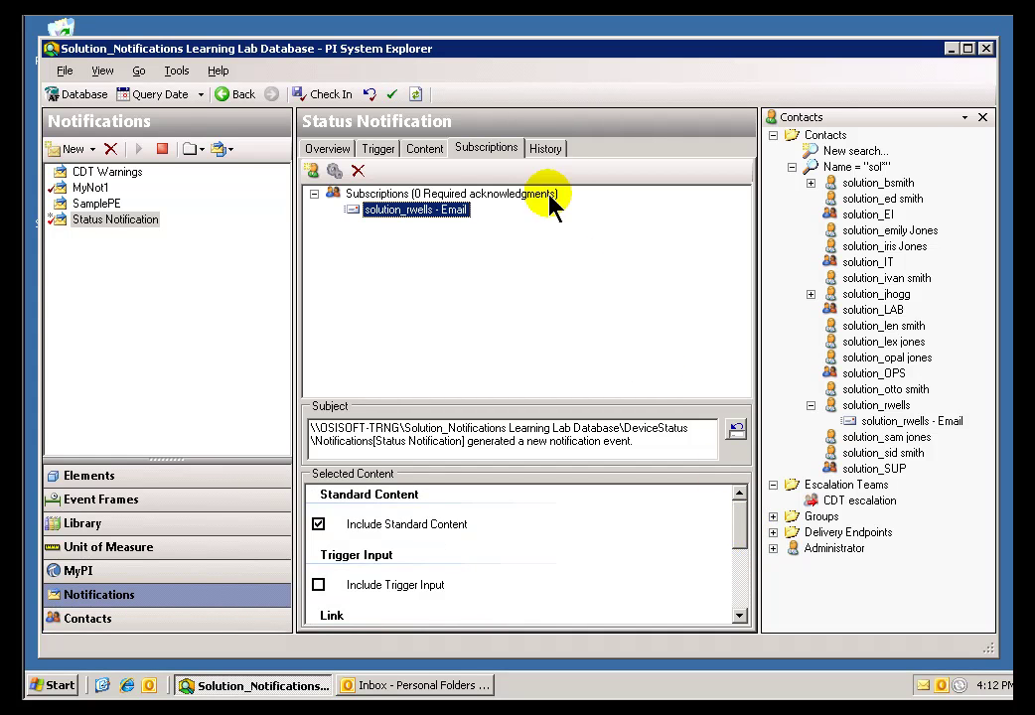
Step: Check Include Trigger Input and Instant RtWebParts Trend for MyNot1's first email subscription
left_click(87, 188)
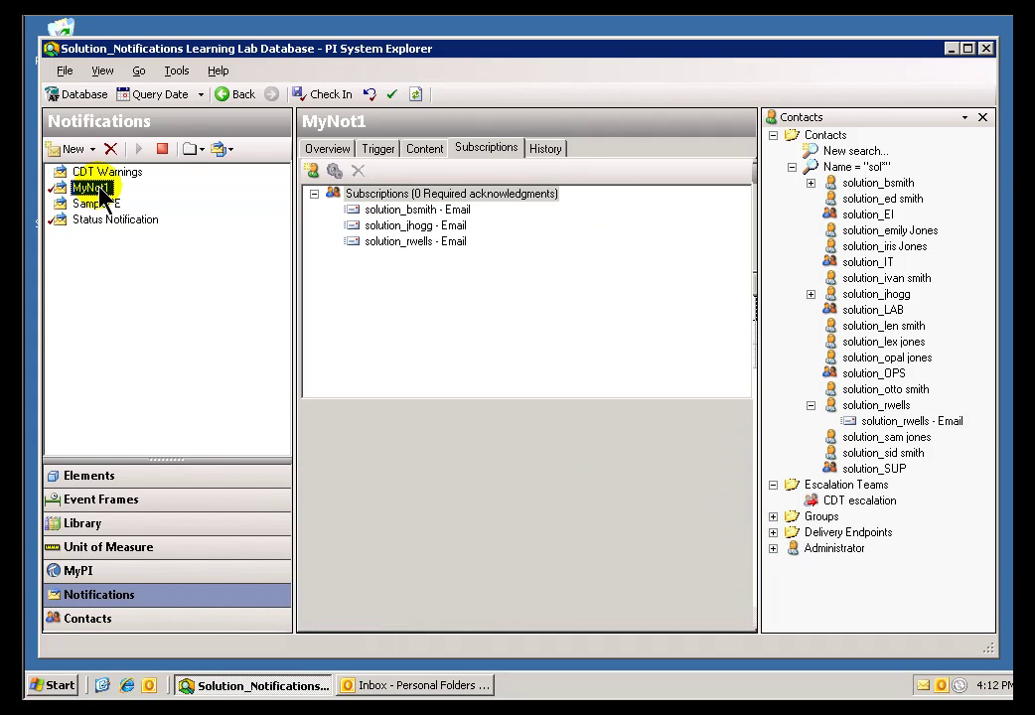
left_click(429, 155)
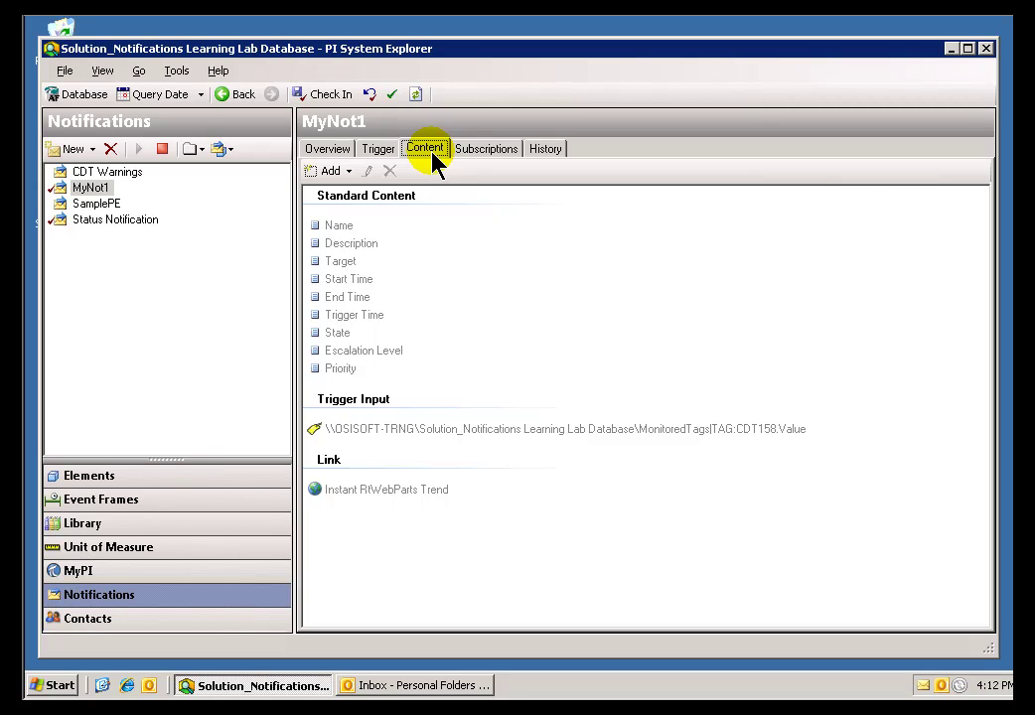
left_click(486, 151)
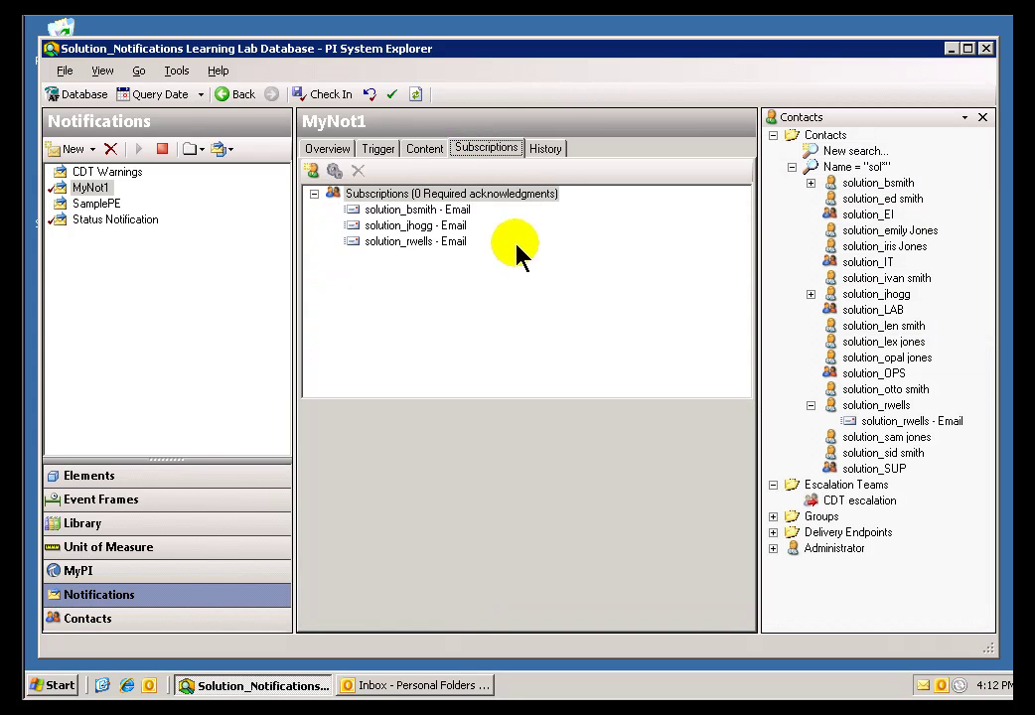
left_click(415, 210)
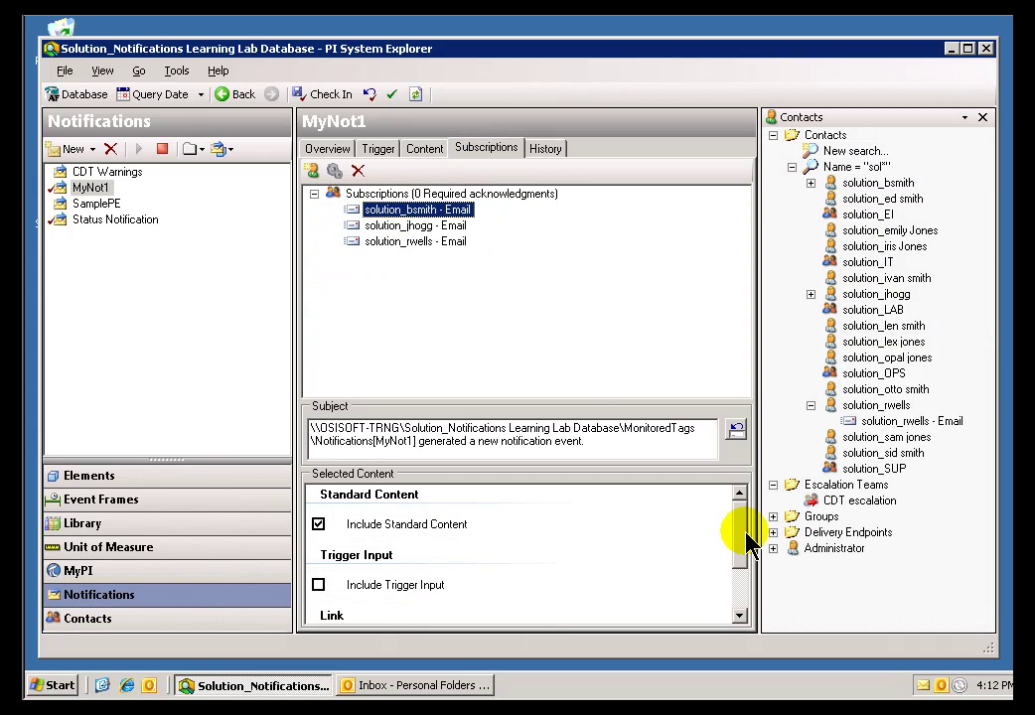
left_click_drag(740, 544, 739, 606)
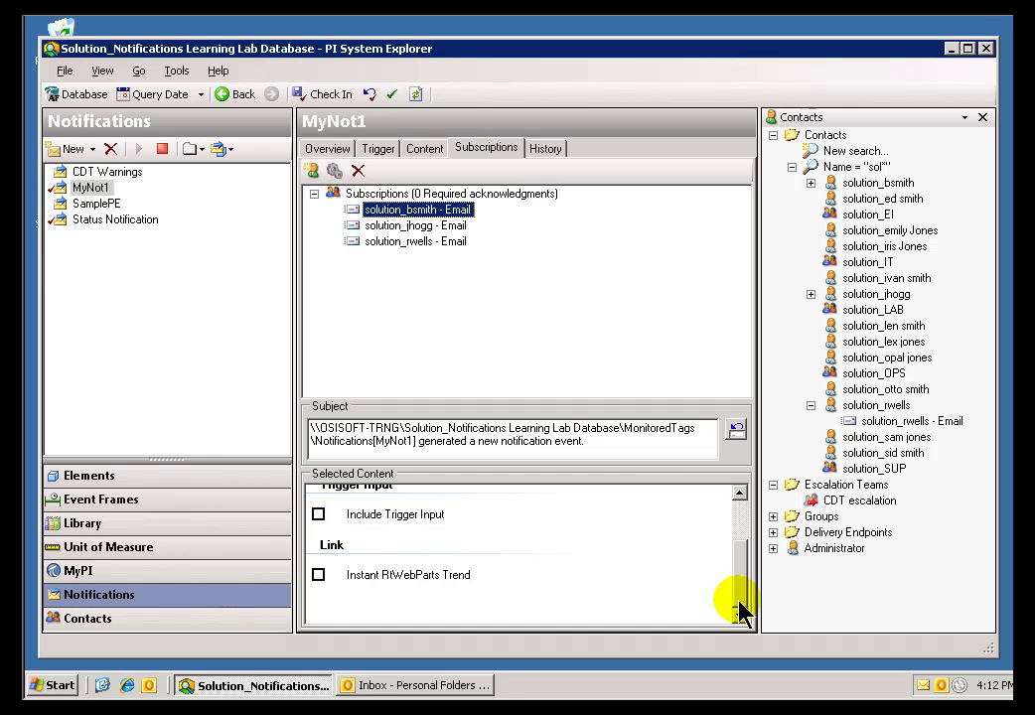
left_click(318, 515)
left_click(318, 575)
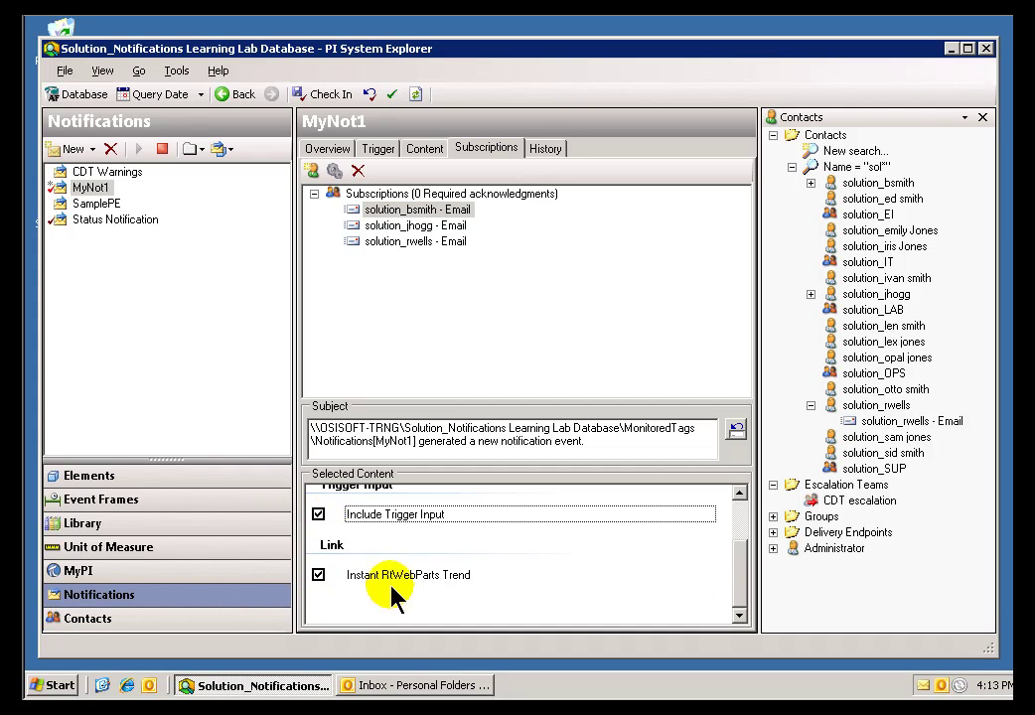
left_click_drag(742, 553, 747, 499)
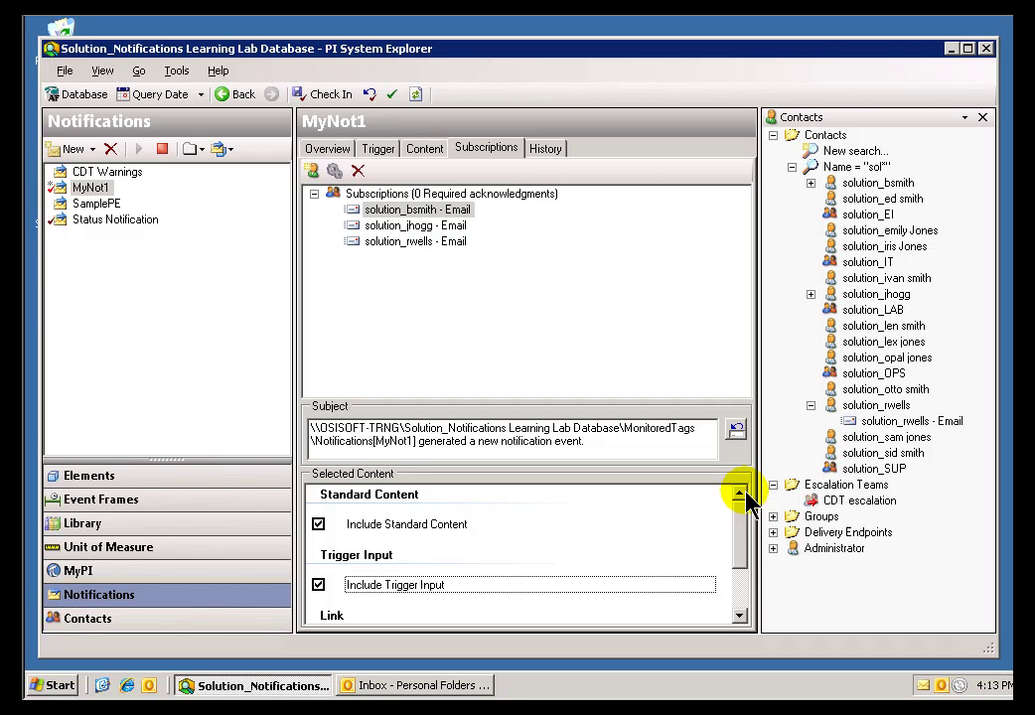
left_click(410, 235)
left_click(411, 220)
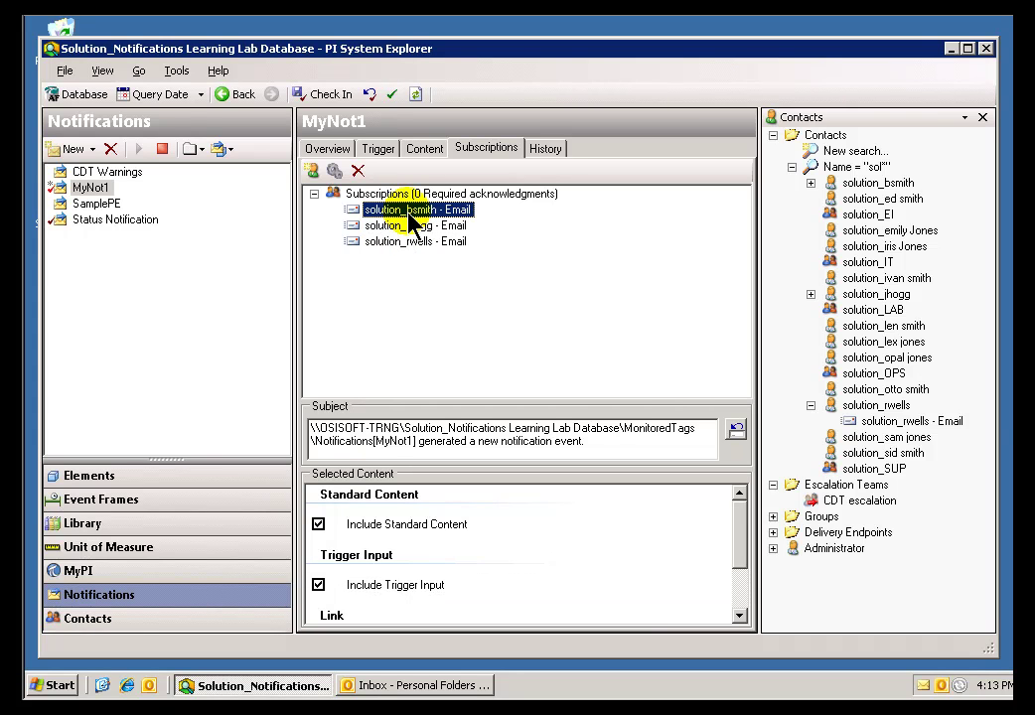